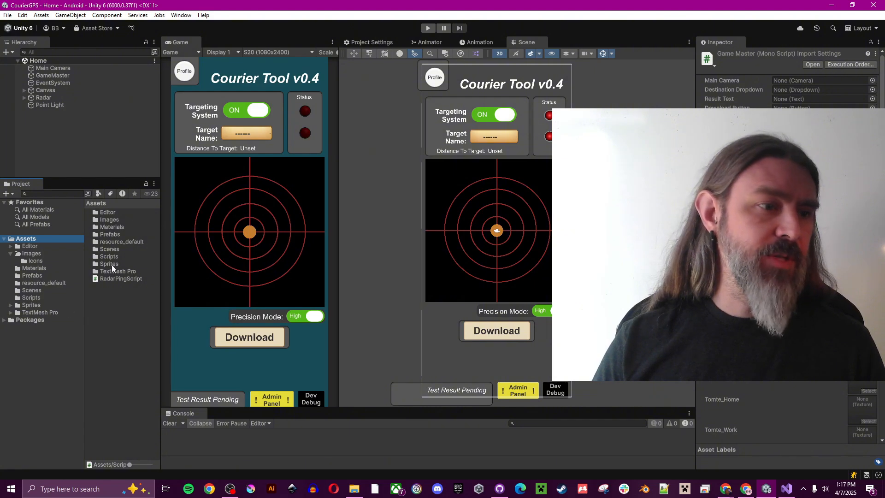
Step: Open the Scripts folder and load GameMaster.cs into Visual Studio
double_click(115, 256)
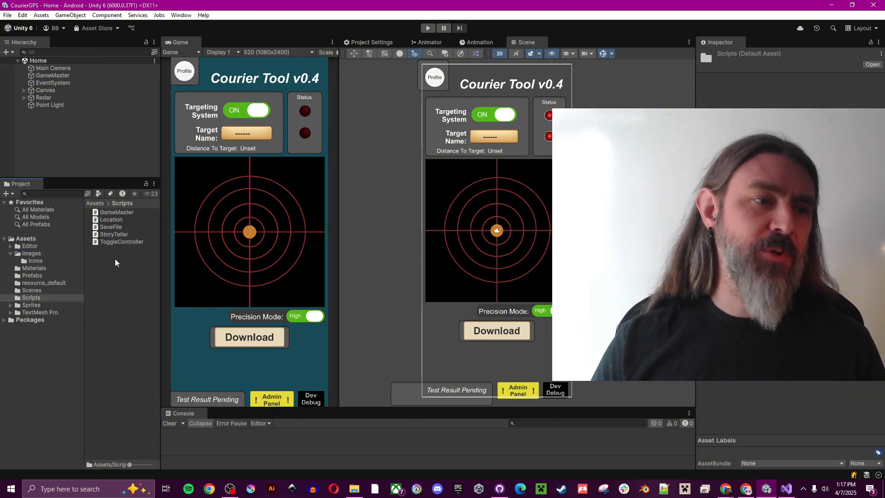
double_click(116, 212)
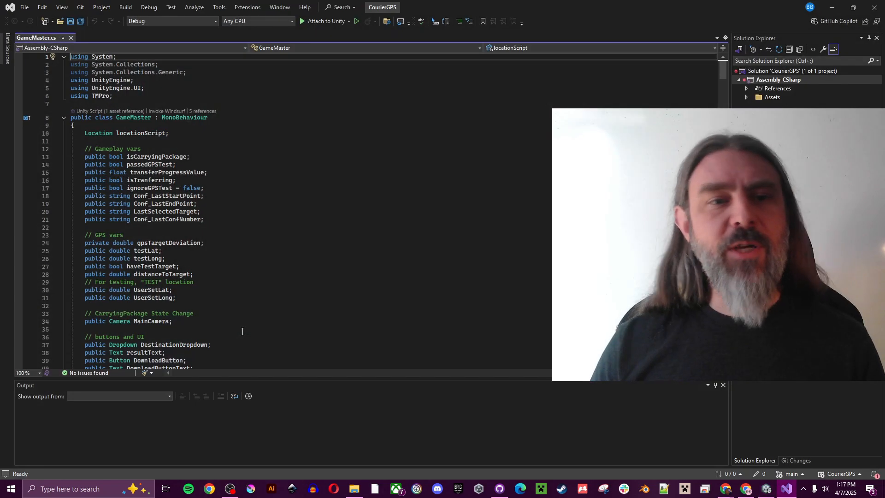
Step: Add a '// Comment here' line above the locationScript declaration, save GameMaster.cs, and return to Unity
left_click(86, 133)
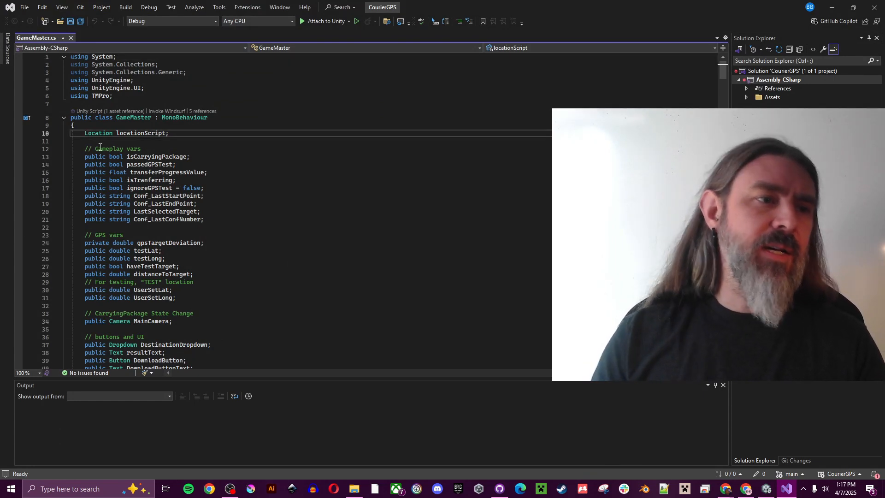
key("Return")
key("Return")
key("Up")
key("Up")
type("// C")
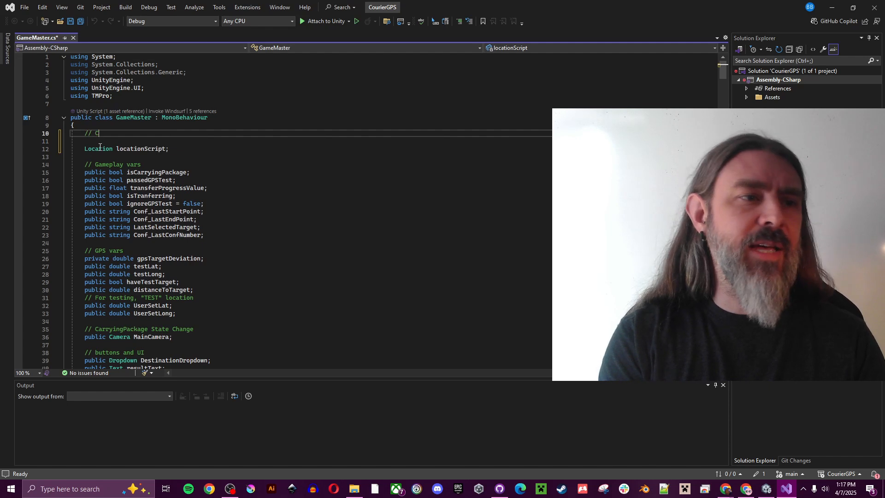
type("omment here")
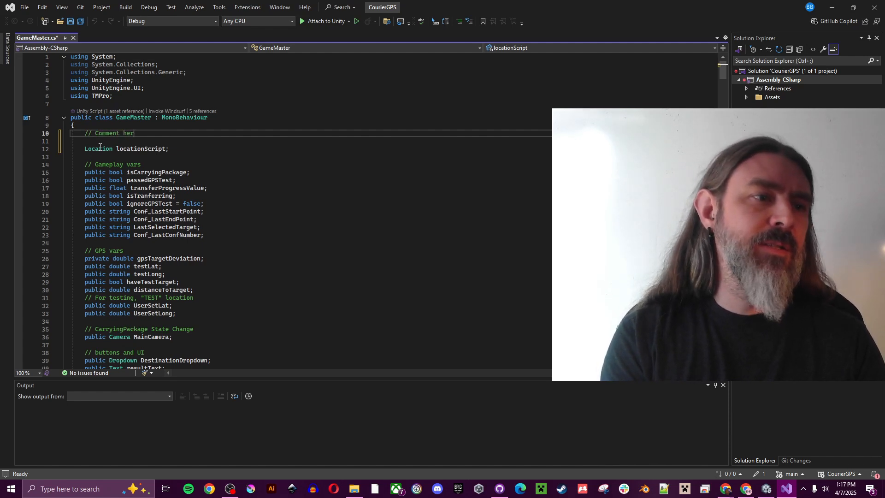
left_click(70, 22)
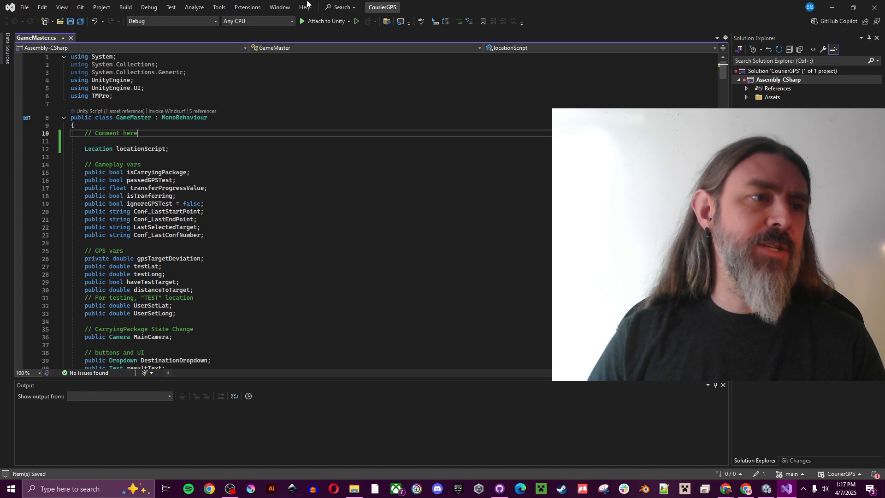
left_click(766, 490)
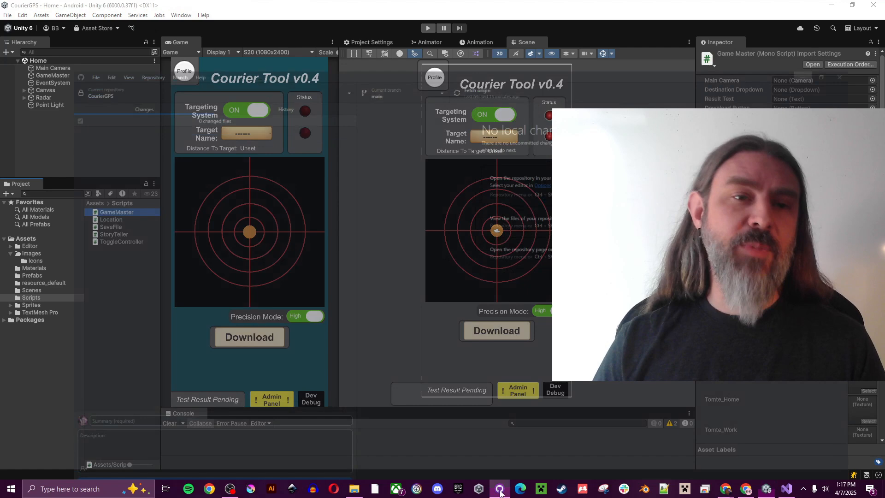
Step: Commit the GameMaster.cs change to main with summary 'For my video on VC, I added a comment Here in GameMaster'
left_click(500, 490)
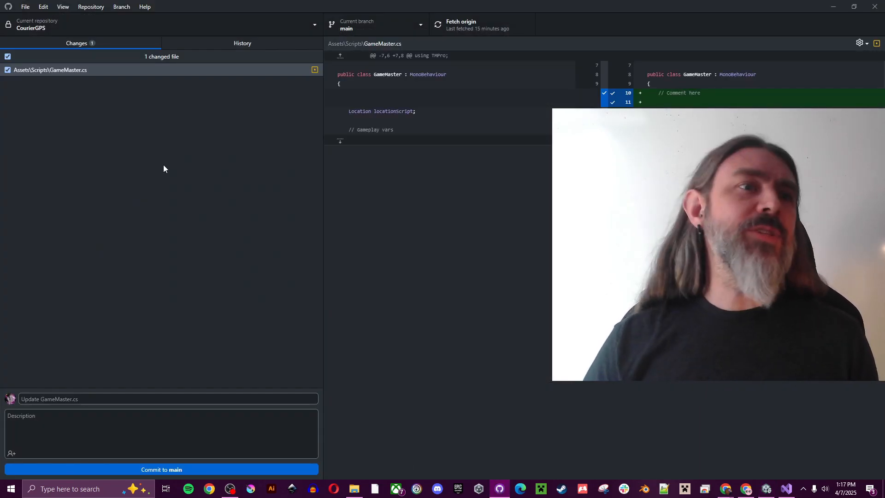
left_click(101, 69)
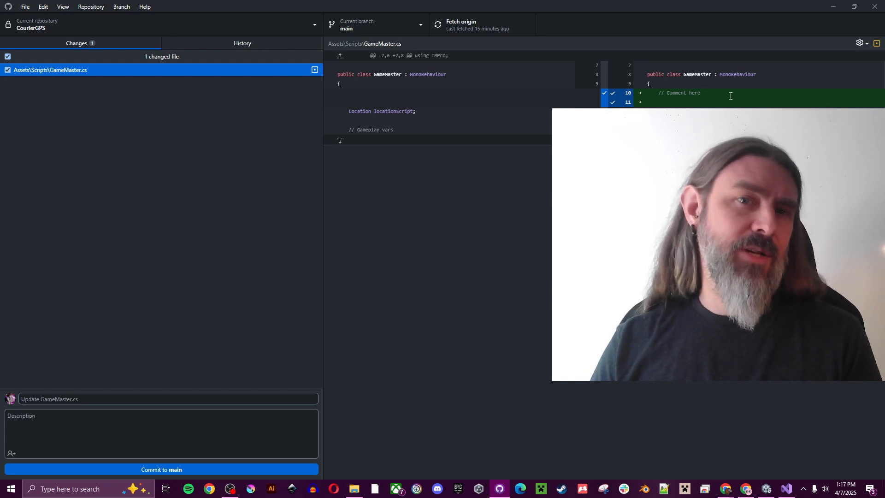
left_click(224, 399)
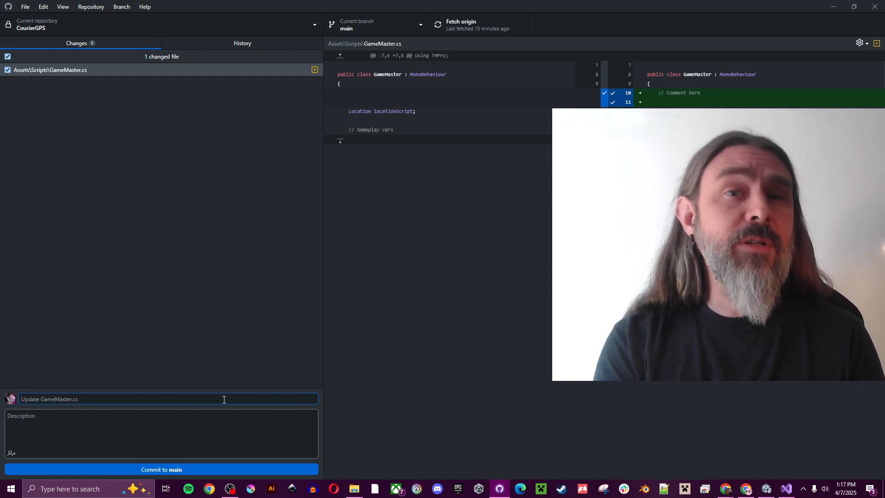
type("F")
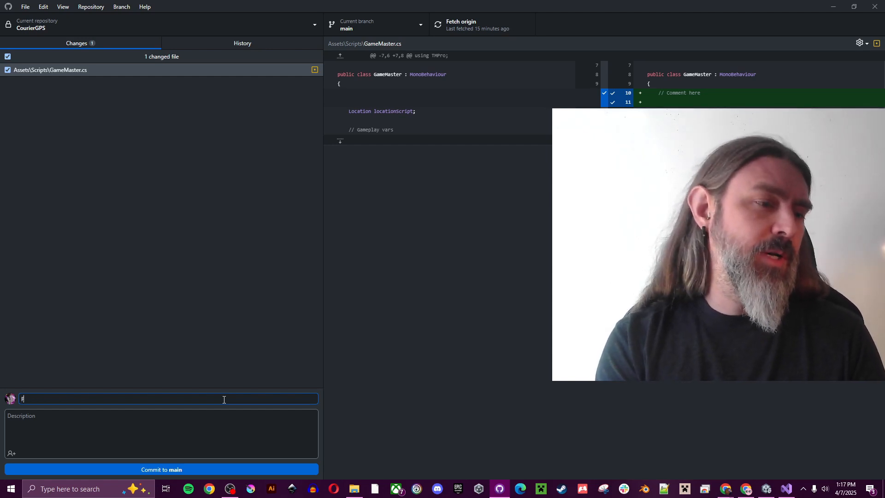
type("or my video on V")
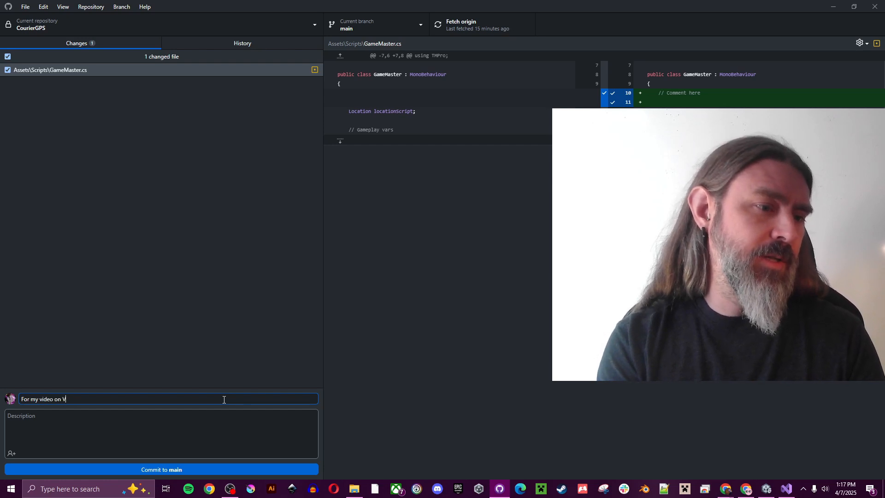
type("C, I added a ")
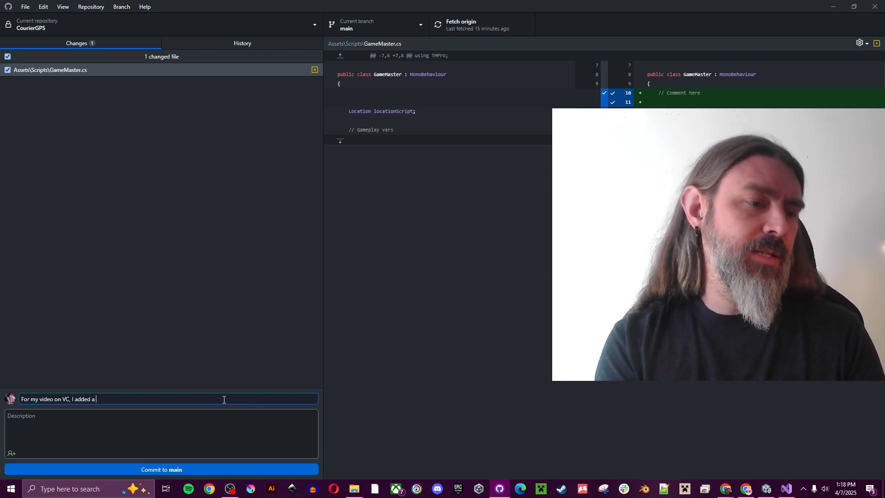
type("comment Here")
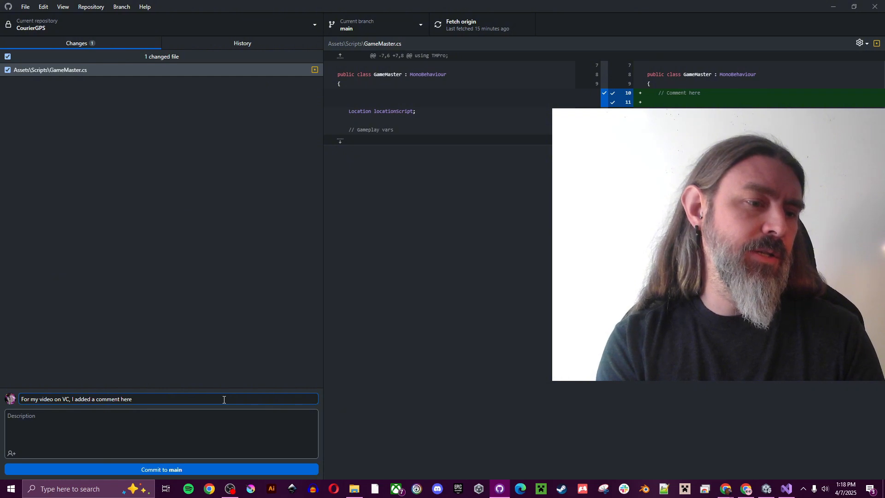
type(" in Gam")
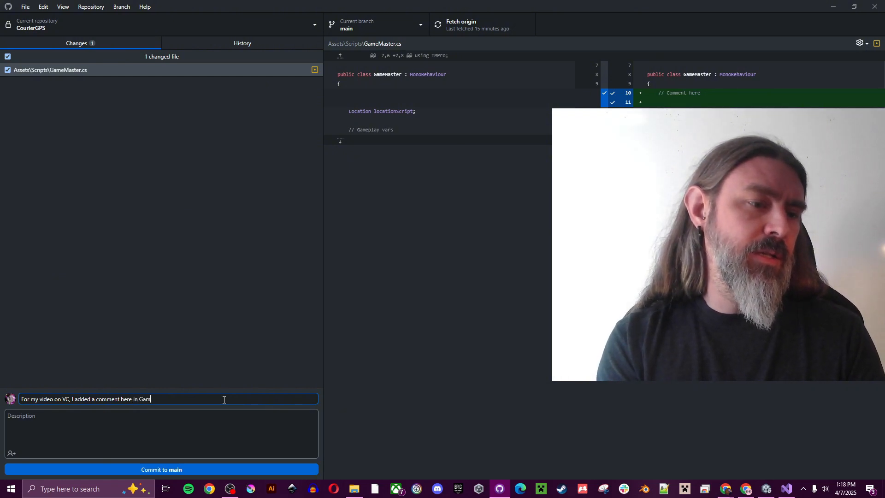
type("eMaster")
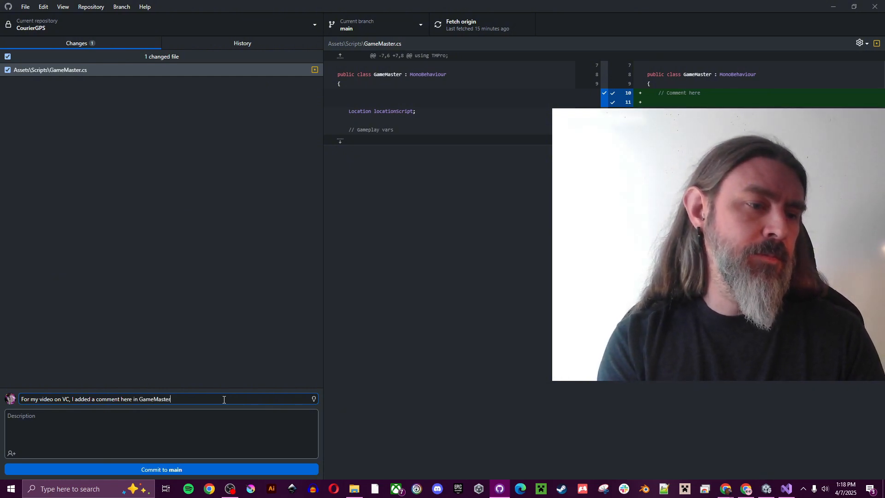
left_click(135, 420)
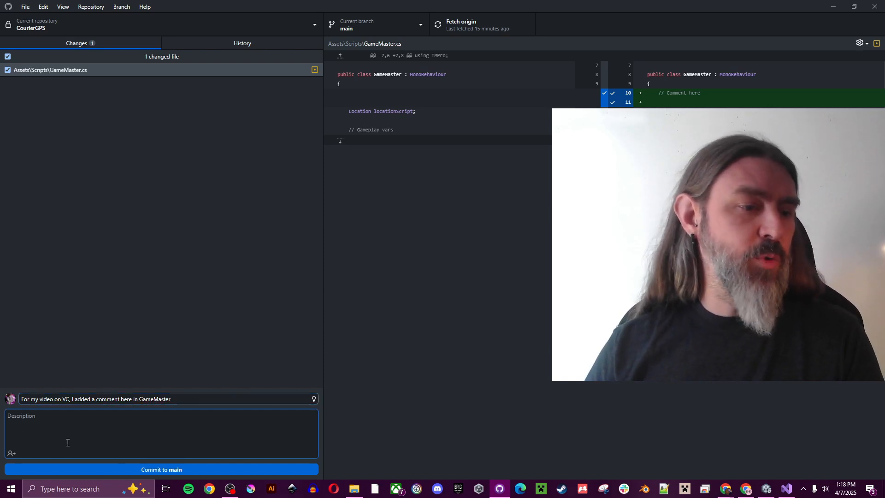
left_click(177, 470)
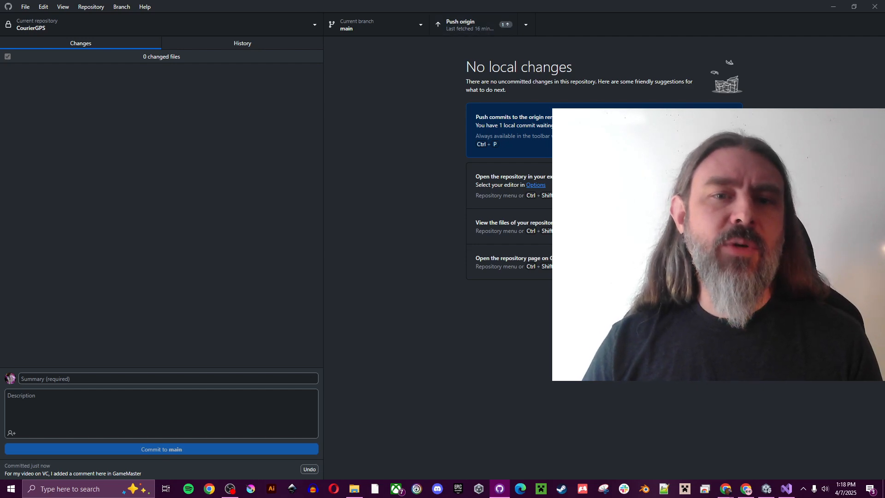
Step: Push the GameMaster commit to origin and view it in the History list
left_click(461, 24)
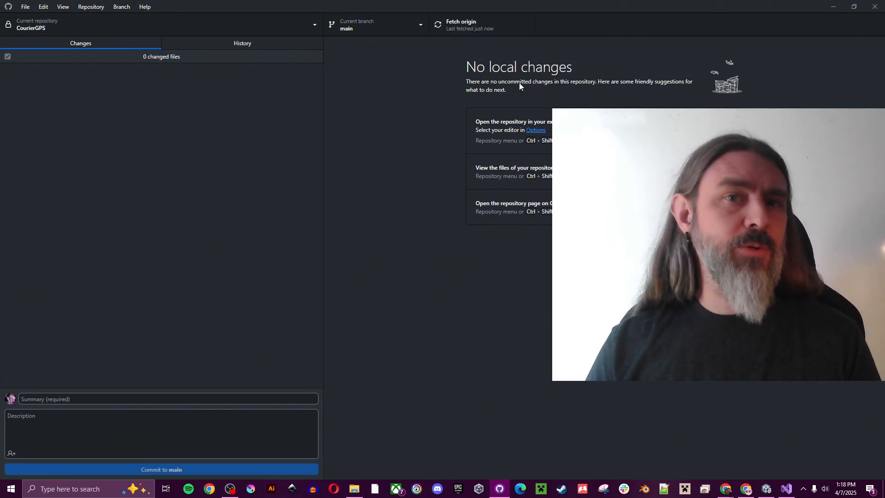
left_click(264, 45)
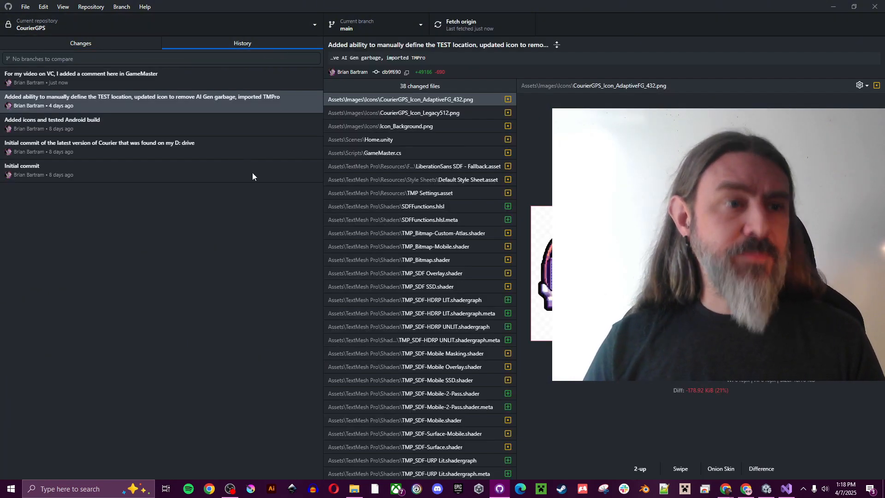
left_click(151, 79)
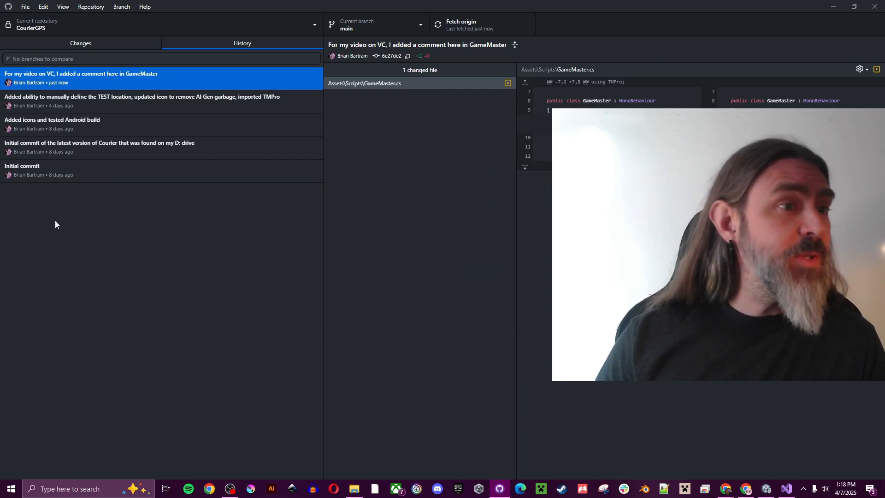
Step: Browse the earlier commits' changed files, from the 38-file commit down to the Initial commit
left_click(218, 101)
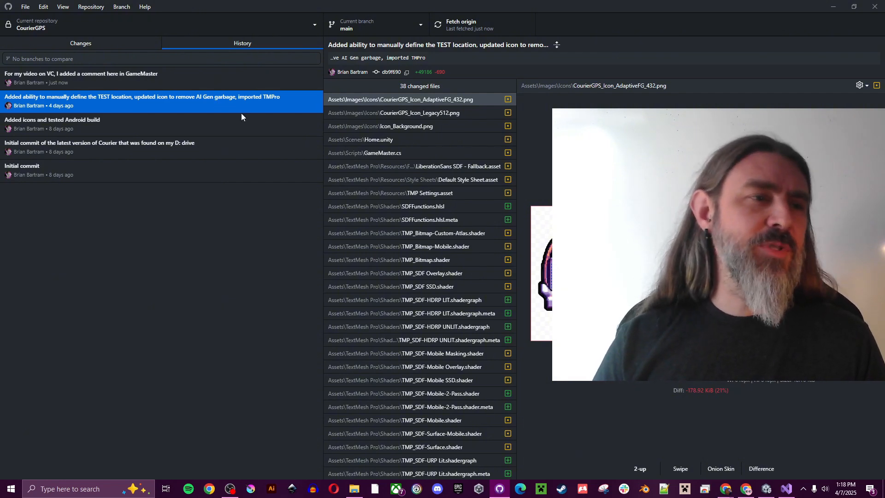
left_click(170, 120)
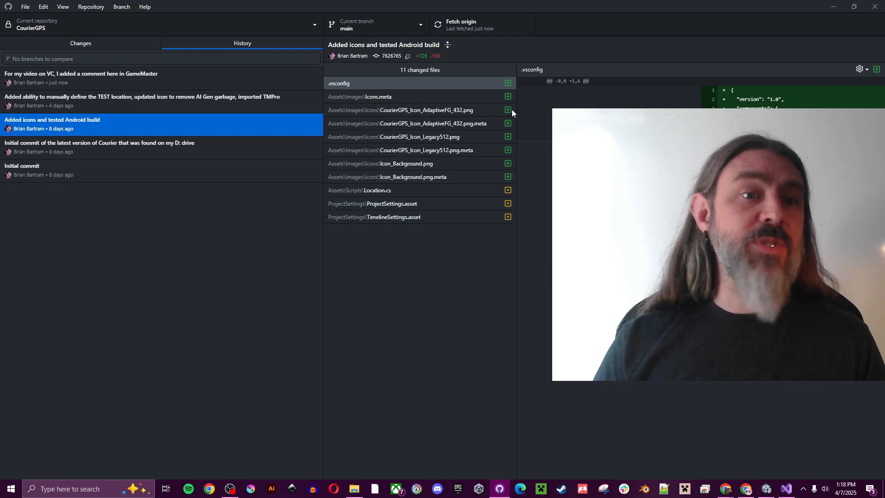
left_click(195, 145)
left_click(162, 177)
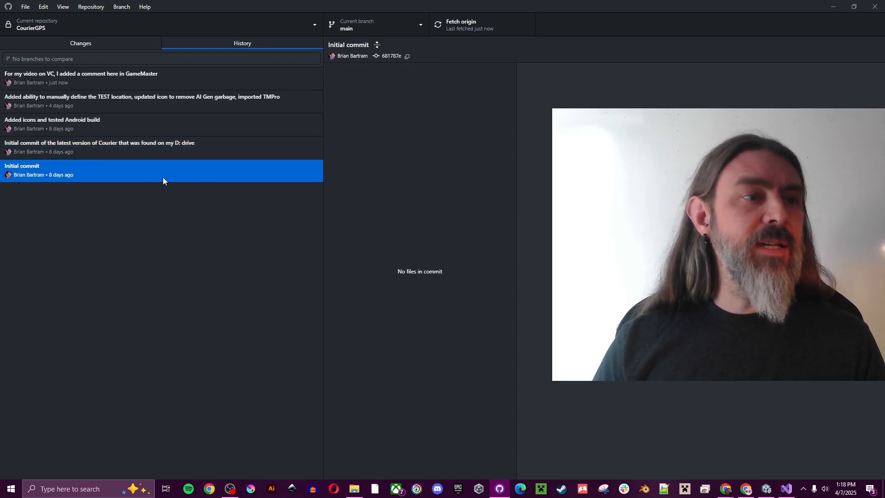
left_click(197, 88)
left_click(195, 104)
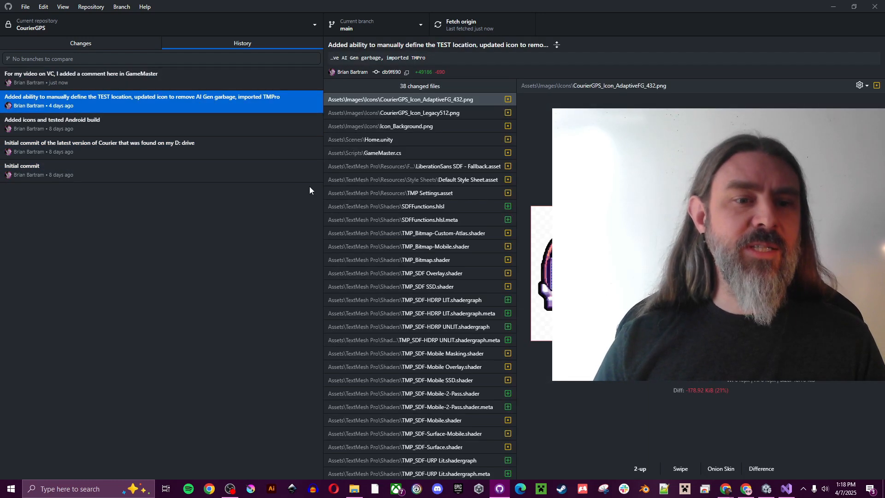
scroll(384, 222, "down", 3)
scroll(388, 215, "up", 3)
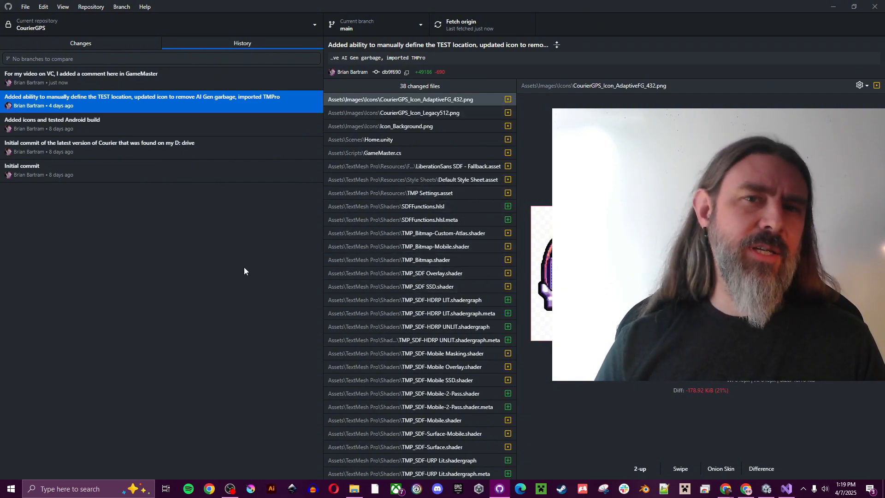
left_click(127, 81)
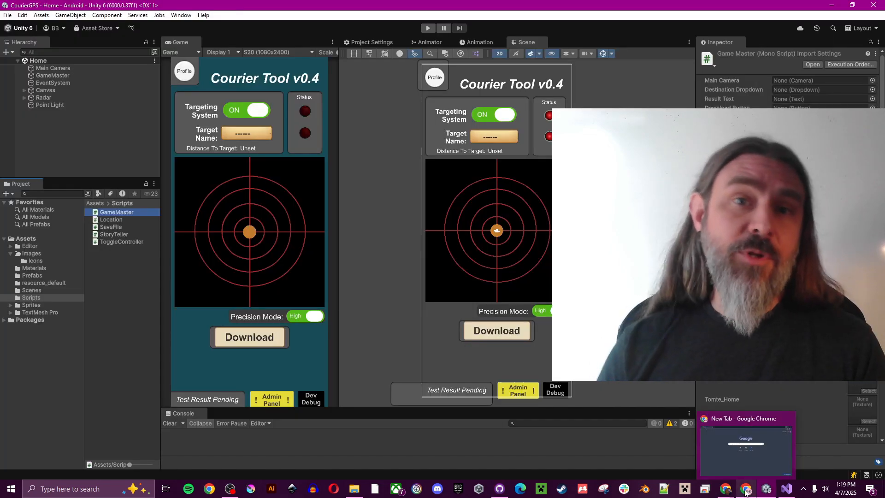
Step: Go to github.com in Chrome by typing 'git' in the address bar
left_click(746, 490)
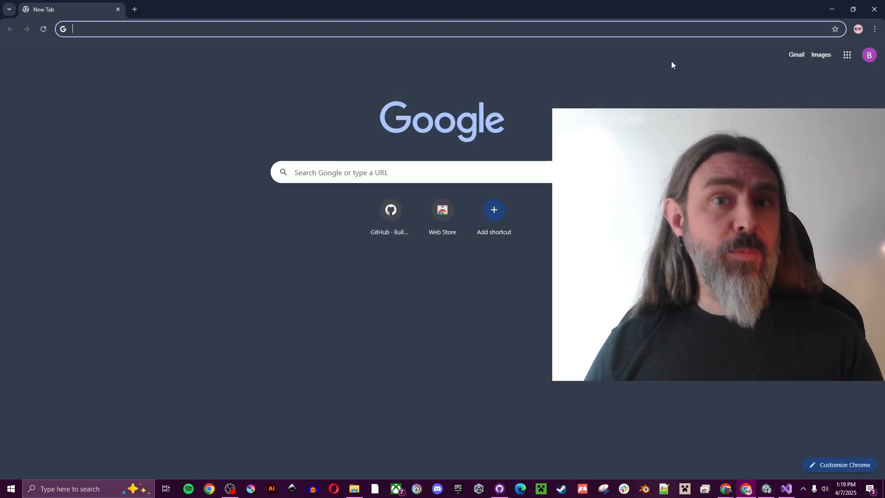
left_click(686, 29)
type("github.com")
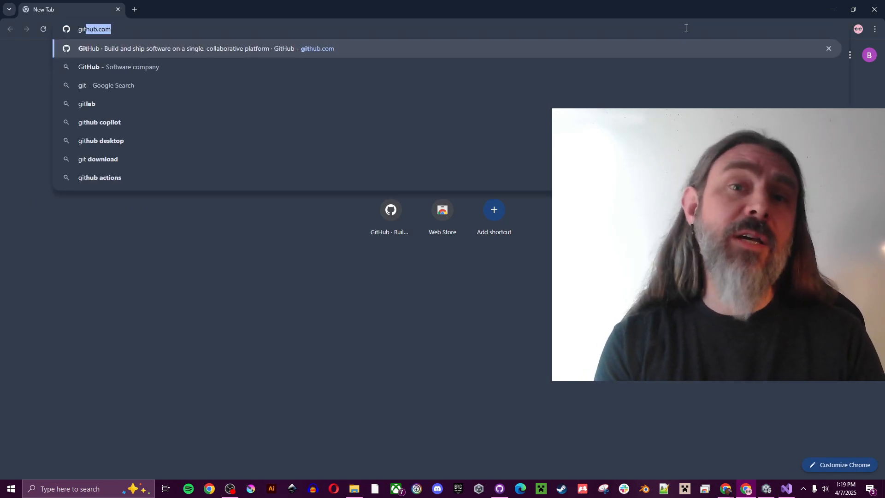
key("Return")
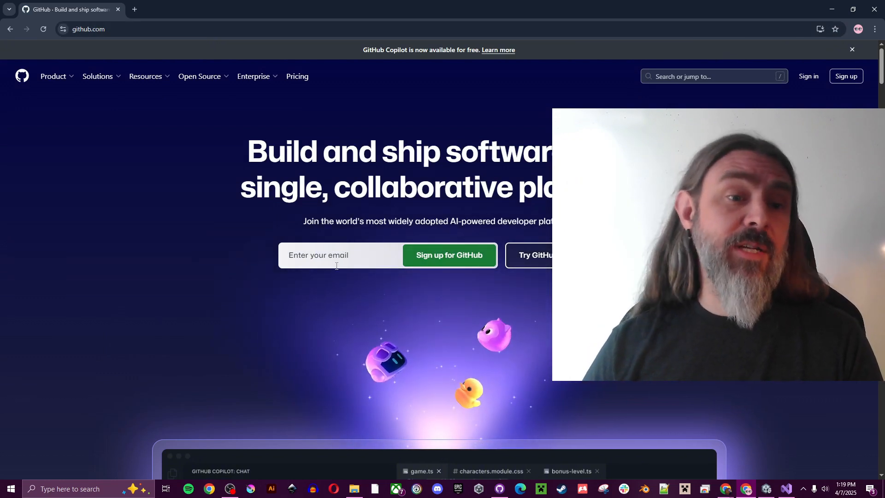
Step: Enter an e-mail address in the sign-up field and submit it
left_click(341, 260)
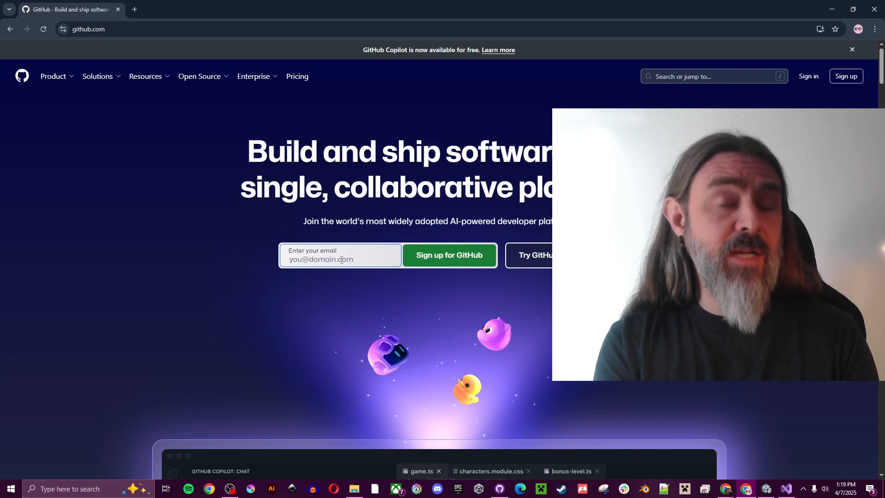
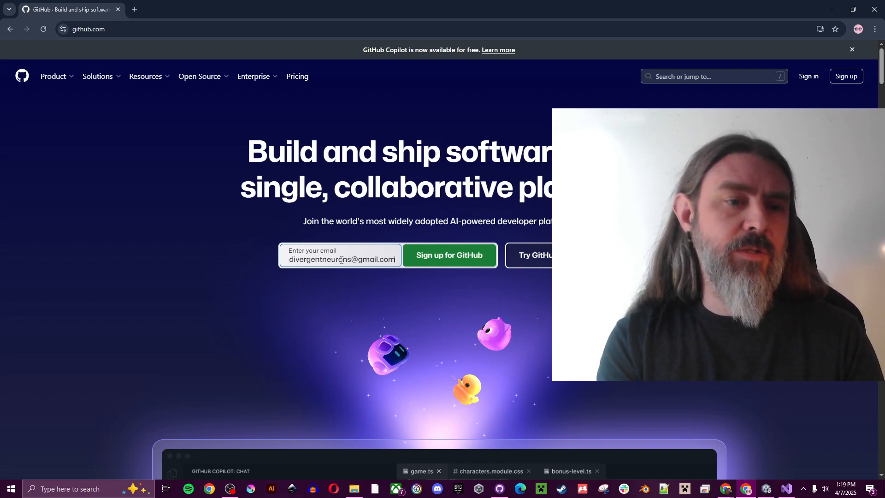
key("Return")
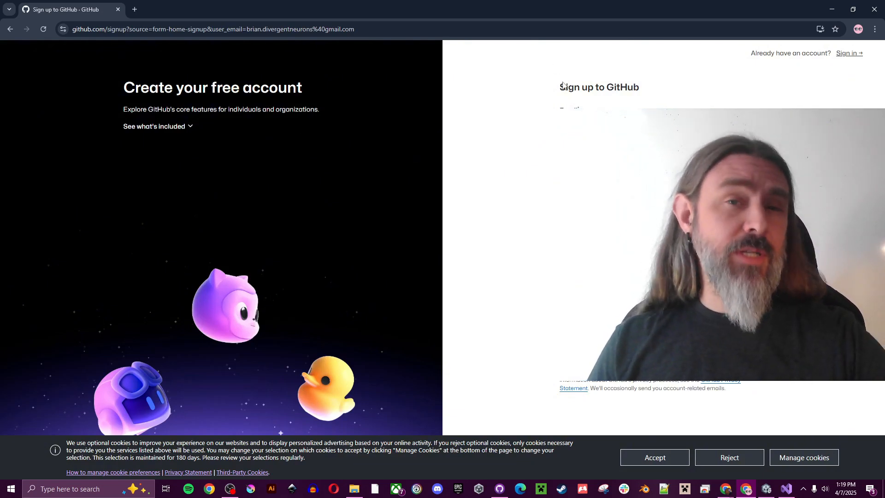
Step: Accept the cookie notice and sign in to the new GitHub account
left_click(665, 459)
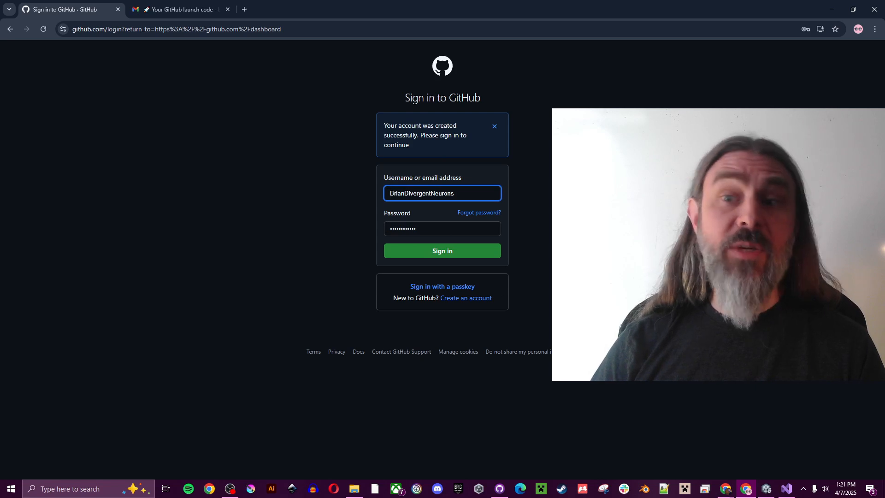
left_click(445, 252)
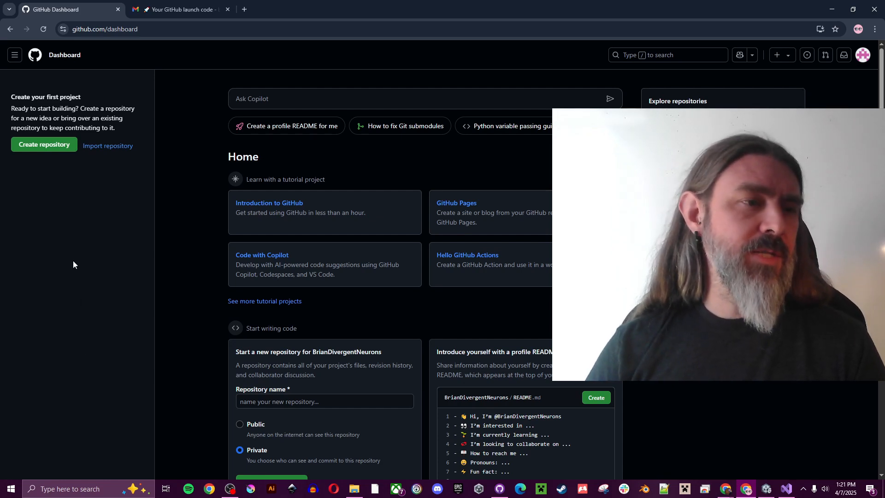
Step: Start a new repository named IntermediateClass with description 'Example repo for DNA class'
left_click(46, 146)
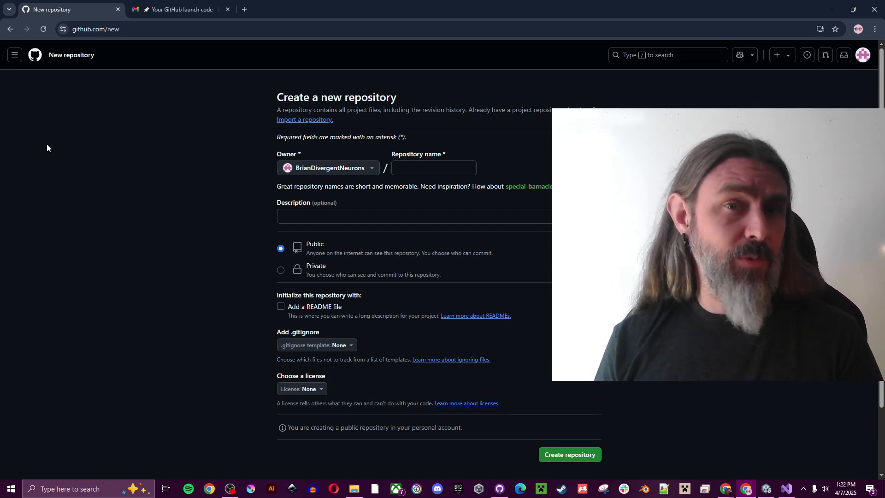
left_click(422, 165)
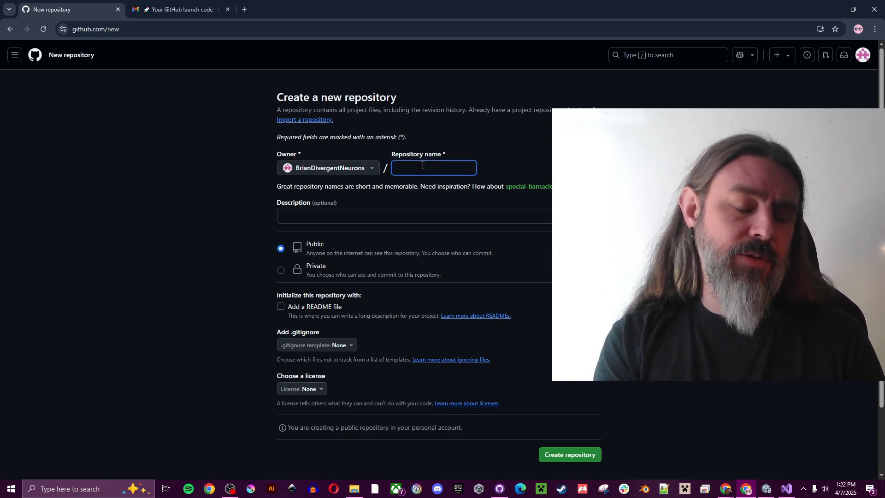
type("Inte")
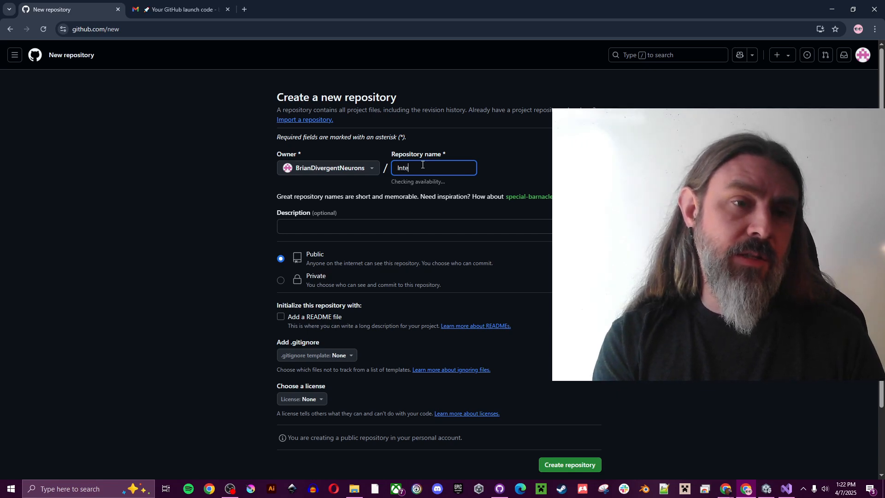
type("rmediat")
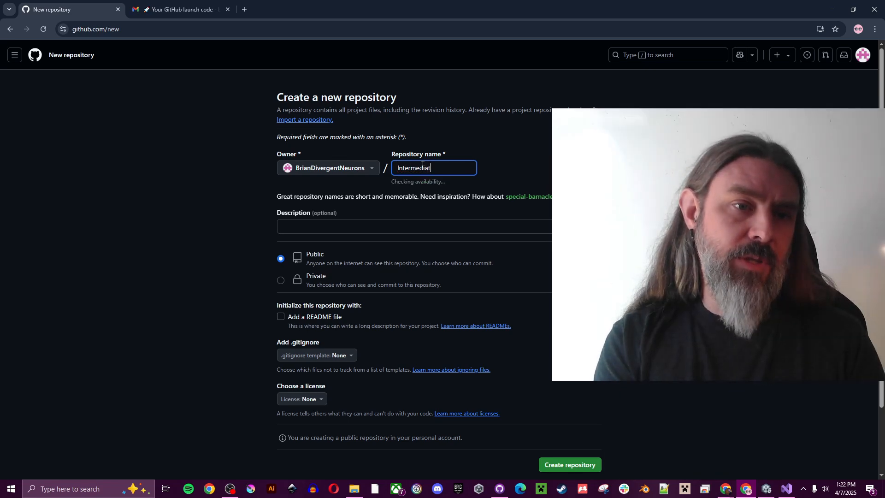
type("eClass")
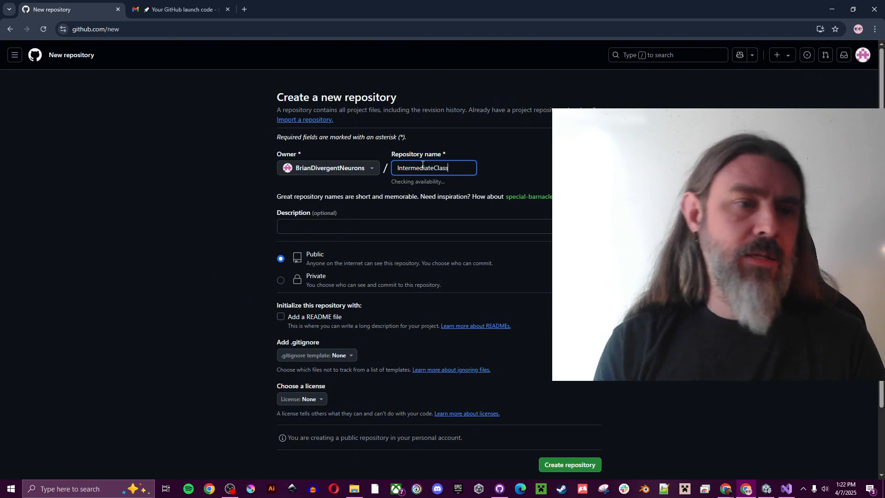
left_click(421, 226)
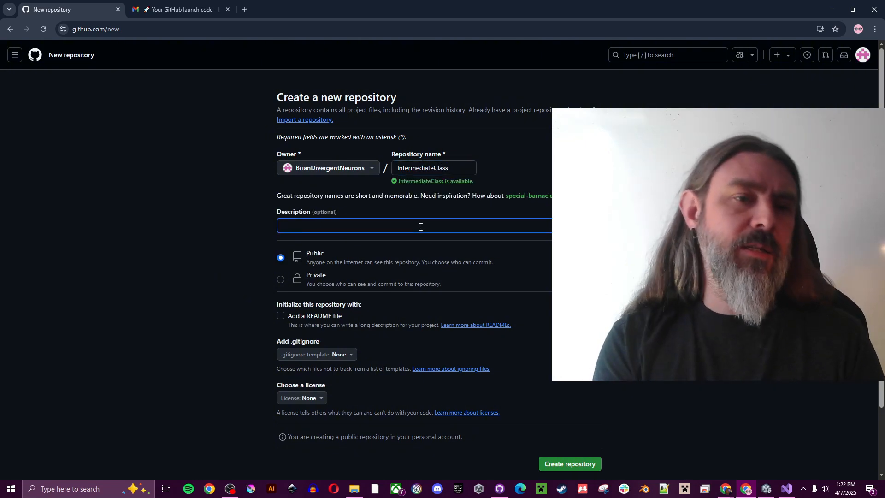
type("Test")
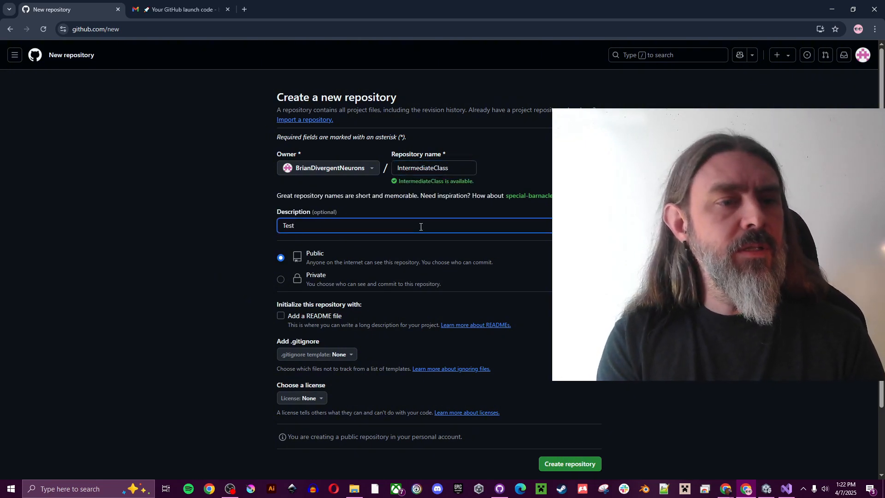
key("BackSpace")
type("Exam")
key("BackSpace")
key("BackSpace")
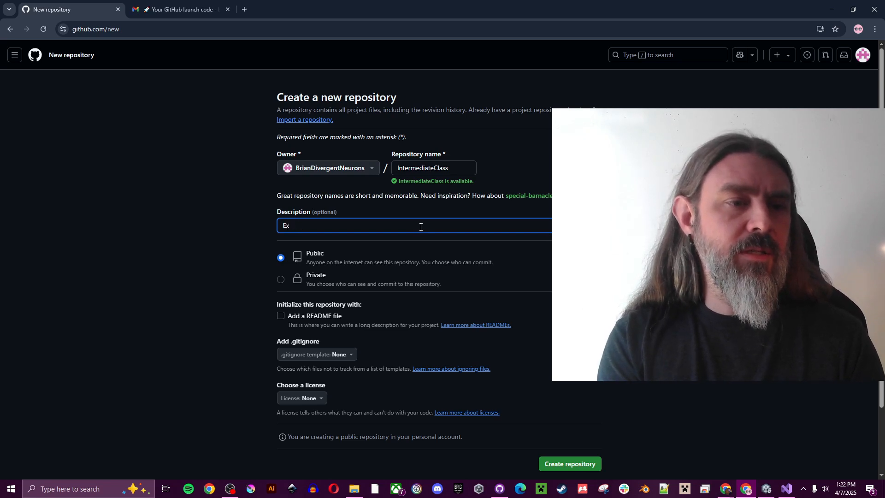
type("m")
key("BackSpace")
type("ample re")
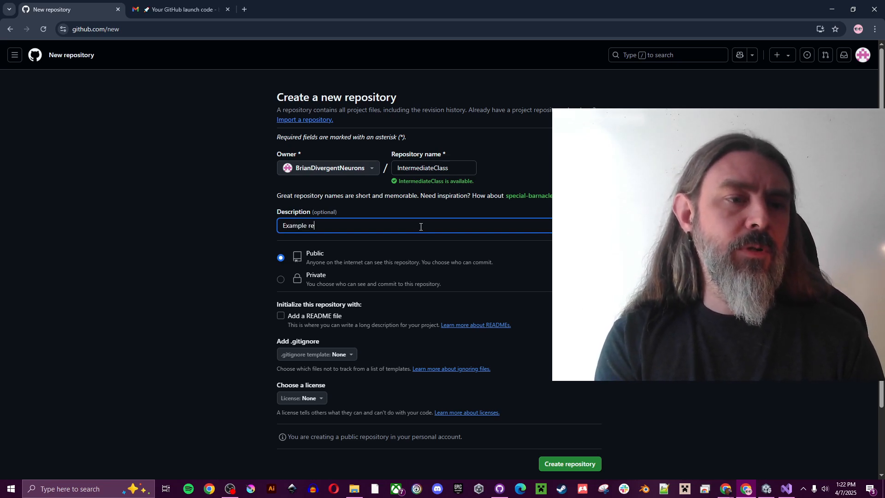
type("po for ")
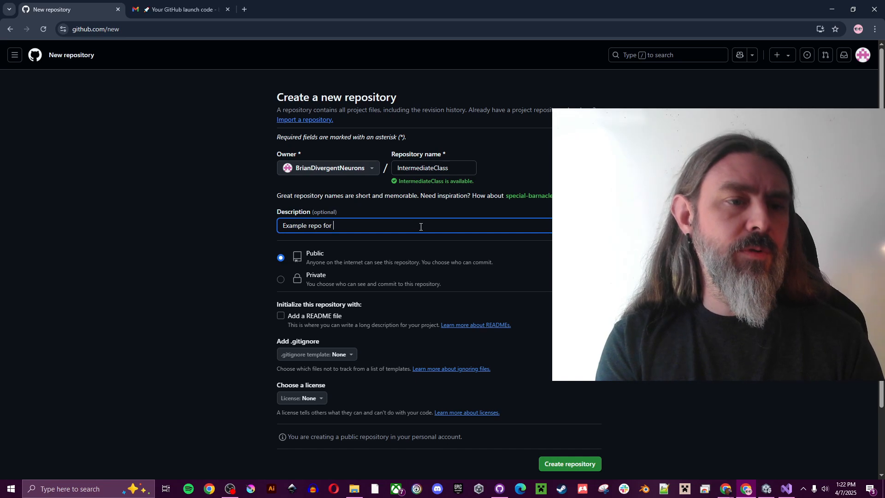
type("DNA clasas")
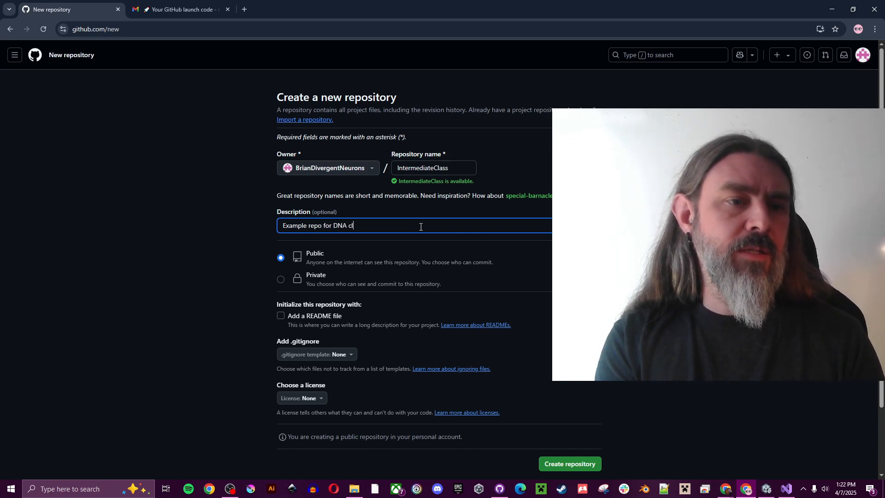
key("BackSpace")
key("BackSpace")
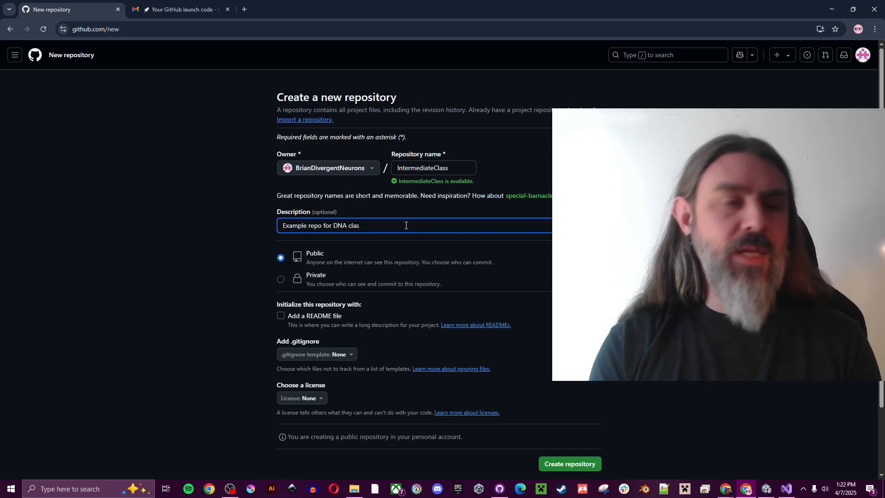
type("s")
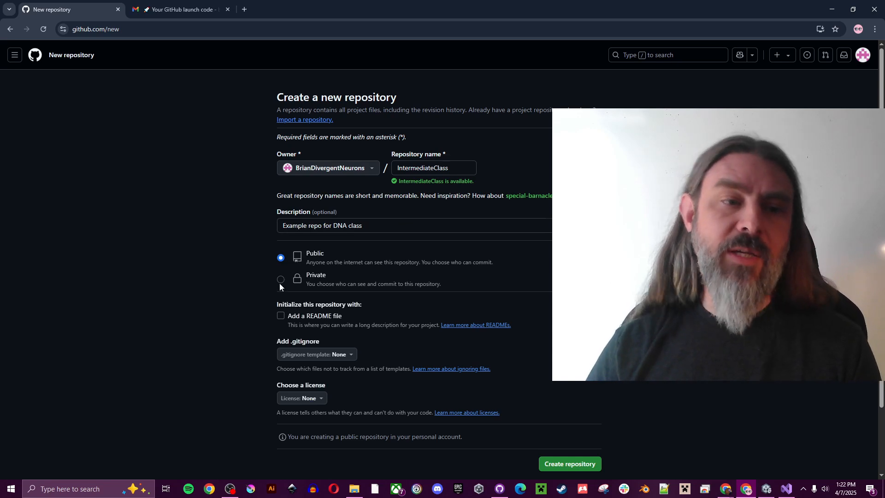
Step: Make the repository Private and choose the Unity .gitignore template
left_click(279, 283)
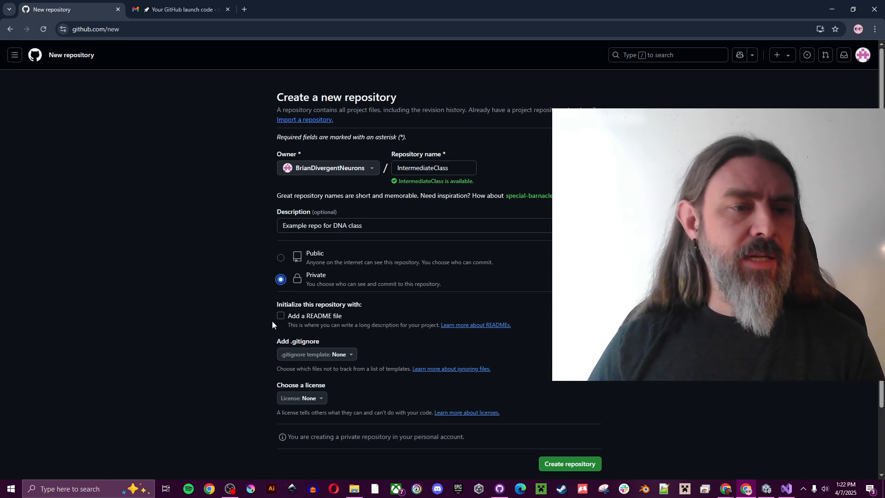
left_click(347, 359)
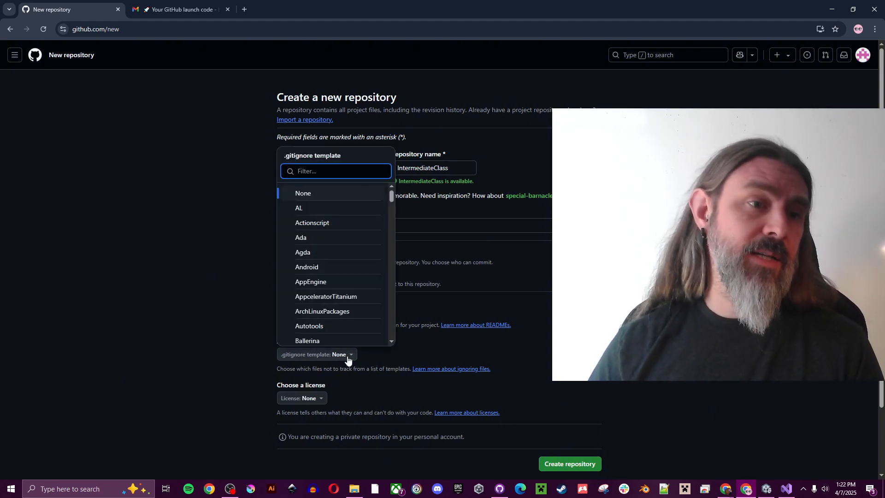
type("Unity")
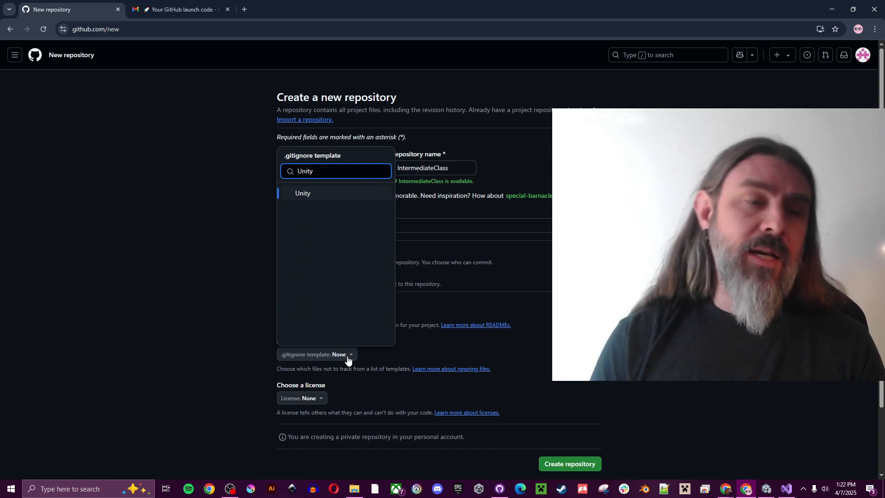
left_click(313, 194)
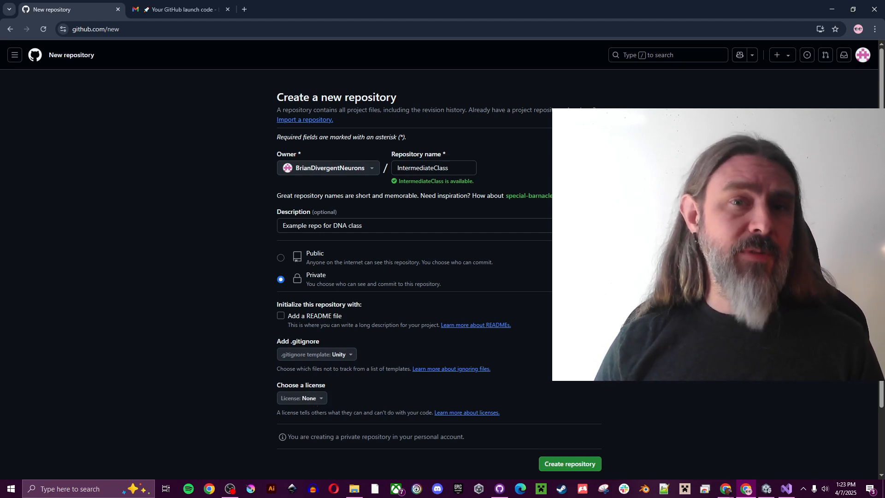
scroll(560, 444, "down", 2)
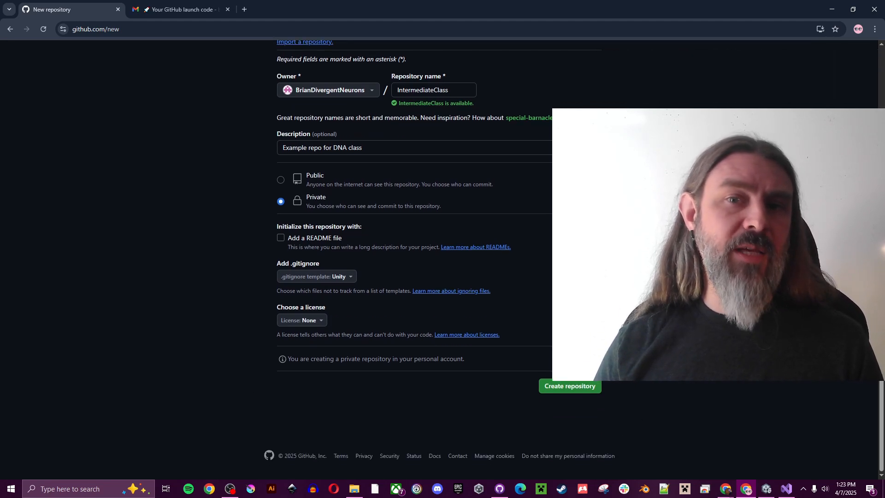
Step: Create the IntermediateClass repository, then find the GitHub Desktop download page via a 'github desktop' search
left_click(577, 388)
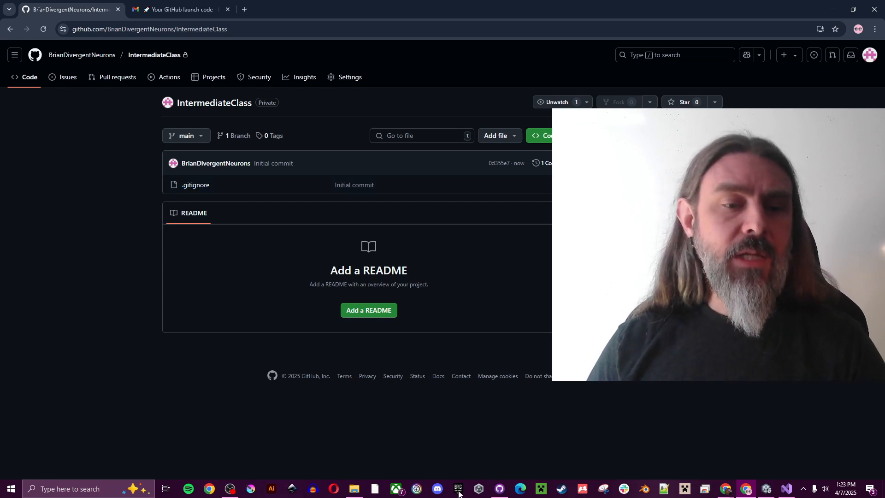
left_click(245, 10)
type("github desktop")
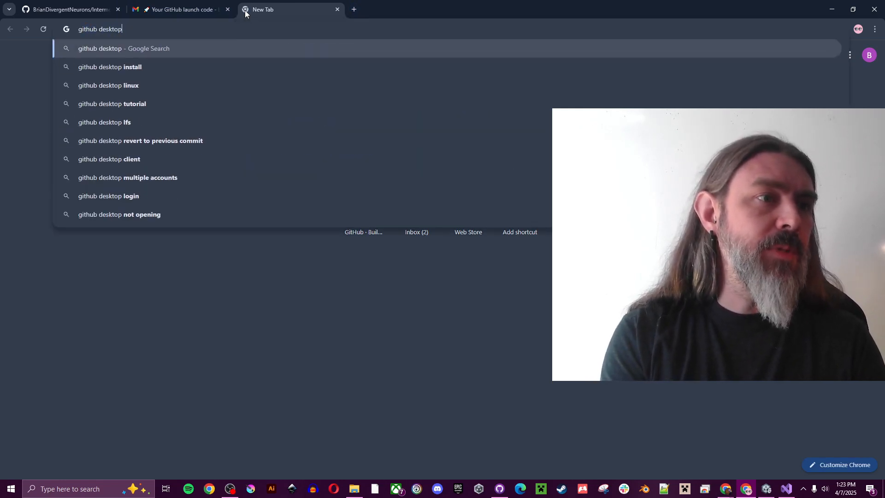
key("Return")
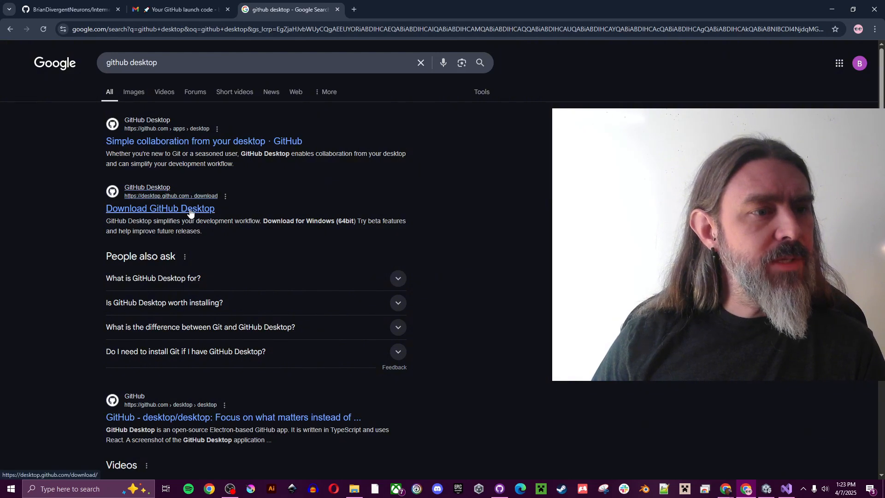
left_click(190, 210)
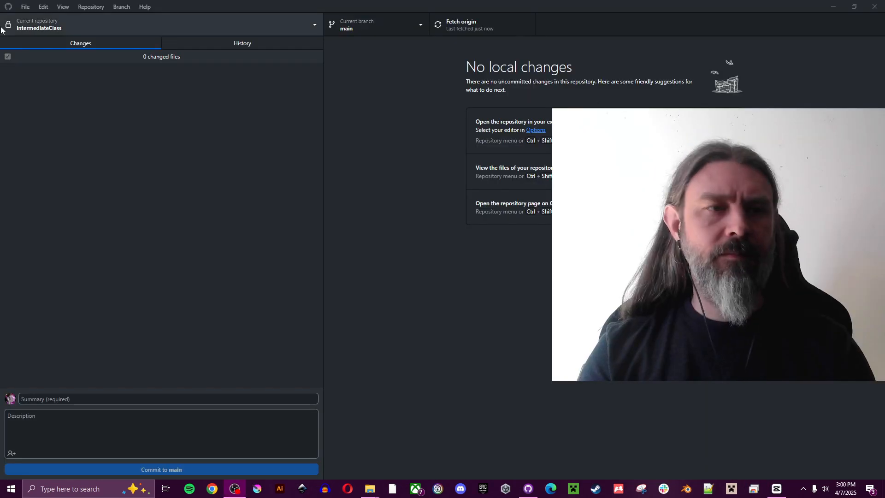
Step: Sign GitHub Desktop into GitHub.com from Options > Accounts, authorizing it in the browser
left_click(23, 8)
left_click(51, 75)
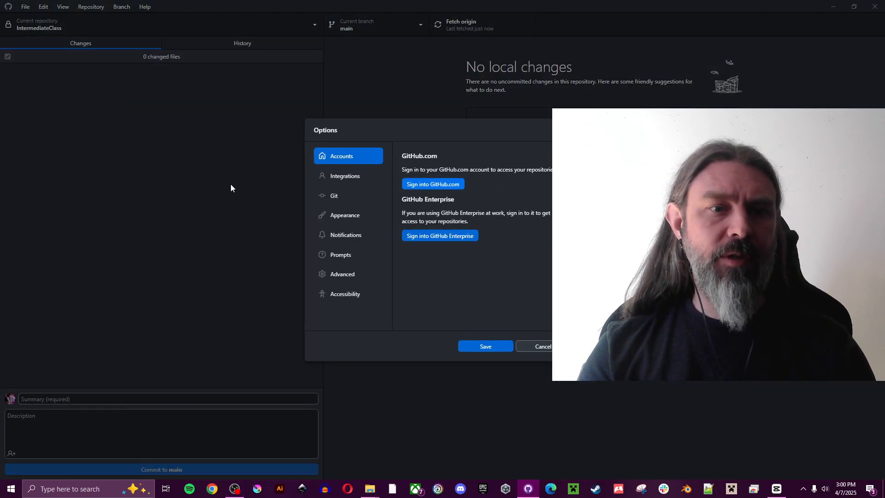
left_click(448, 183)
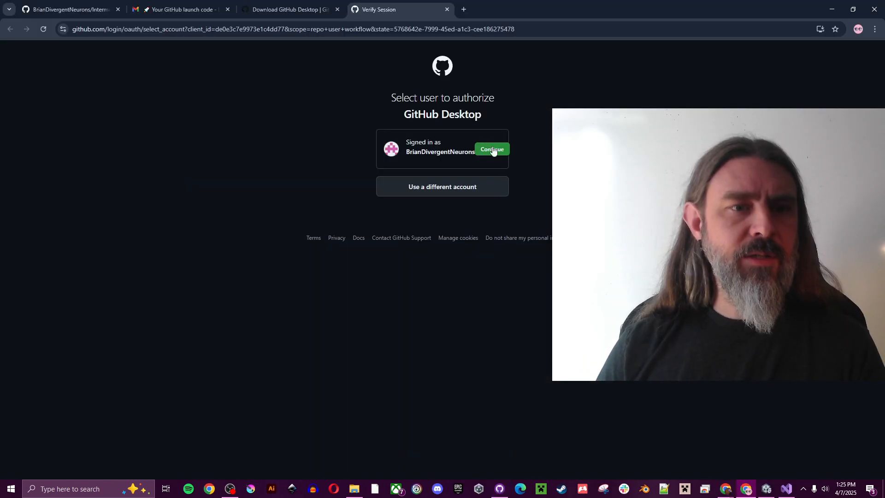
left_click(495, 149)
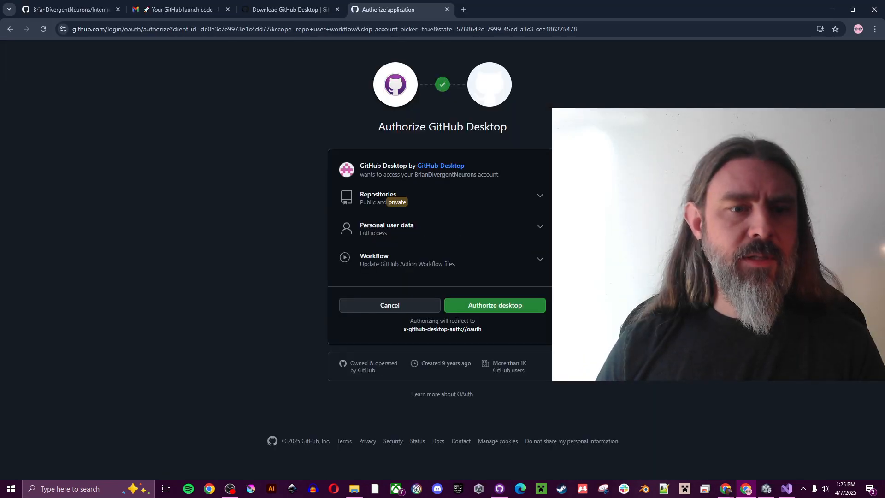
left_click(512, 307)
left_click(503, 112)
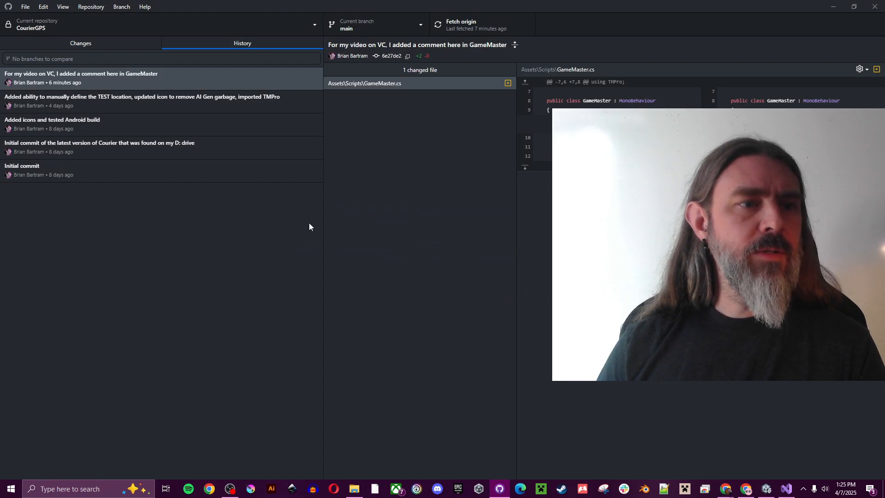
Step: Clone IntermediateClass into the default local GitHub folder via File > Clone repository
left_click(160, 30)
left_click(391, 330)
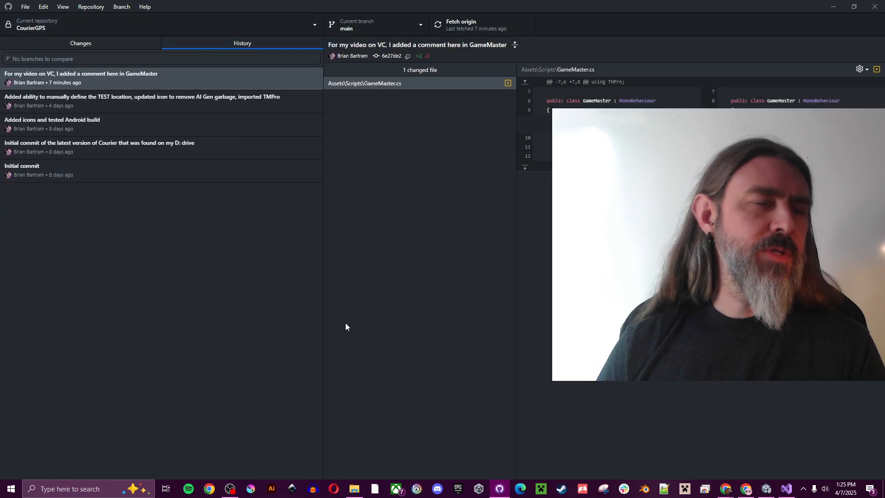
left_click(25, 7)
left_click(48, 54)
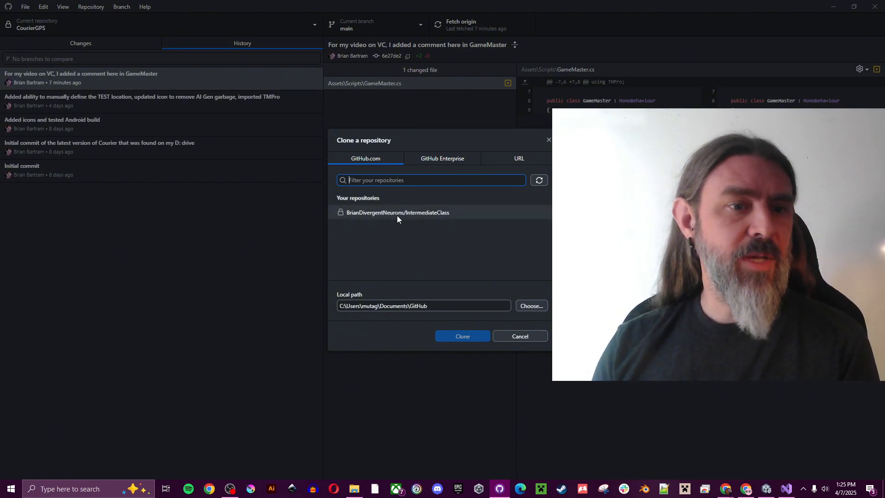
left_click(429, 213)
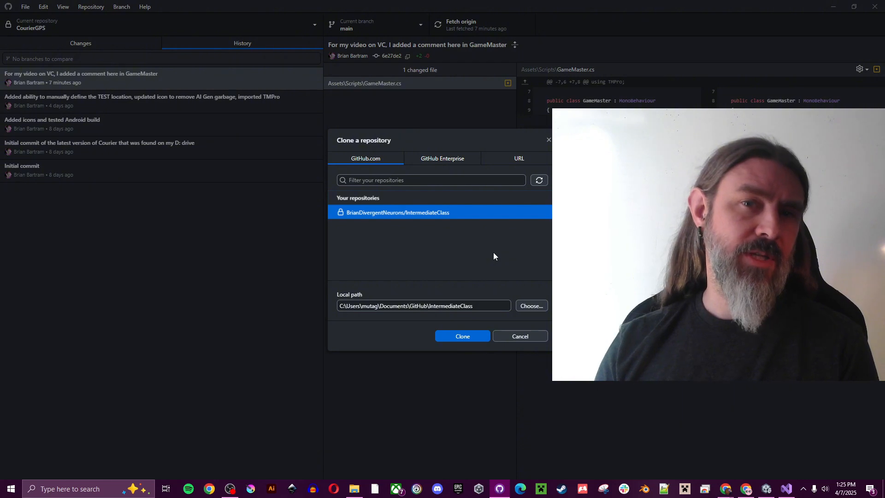
left_click(463, 336)
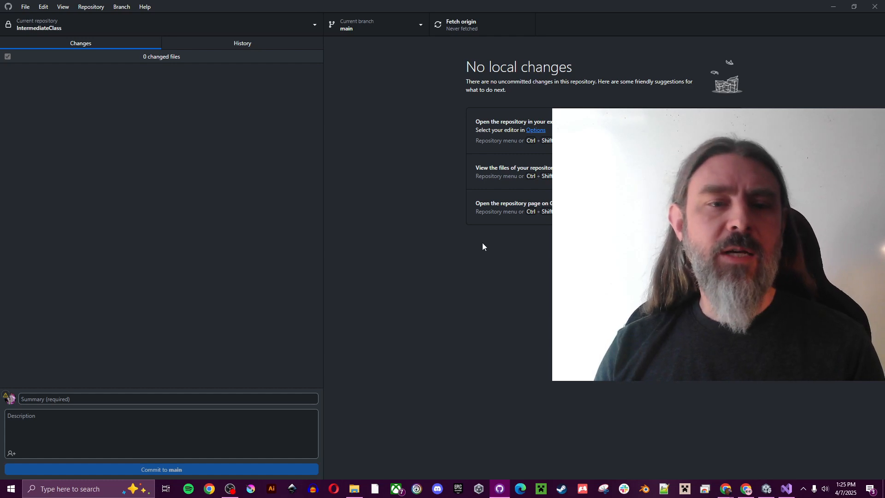
Step: Open the newly cloned IntermediateClass folder from Documents\GitHub in File Explorer
key("ctrl+shift+f")
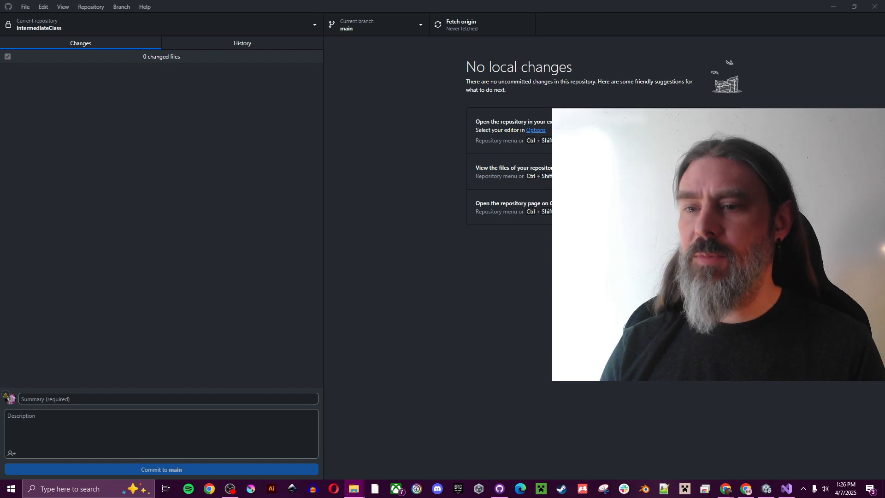
left_click_drag(884, 161, 317, 34)
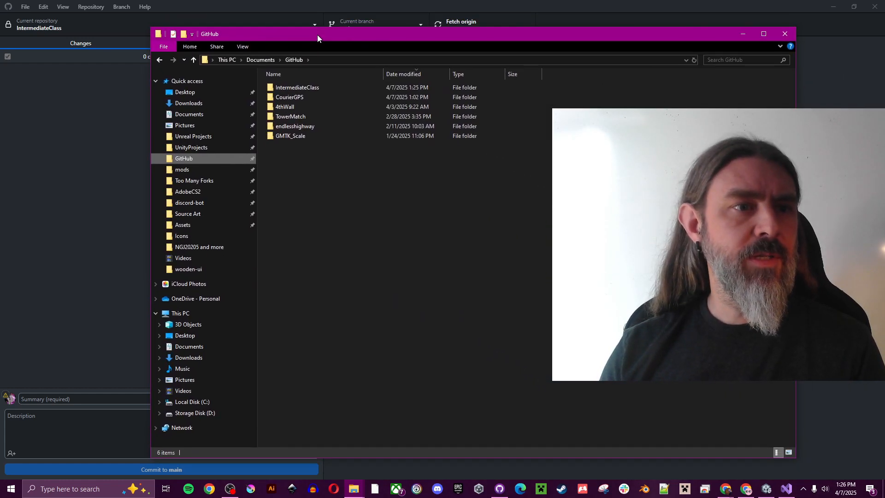
left_click(307, 88)
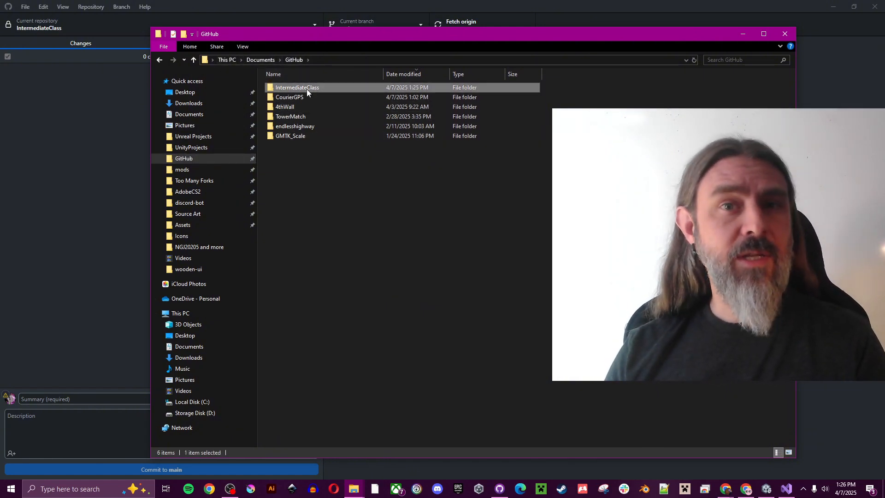
double_click(306, 90)
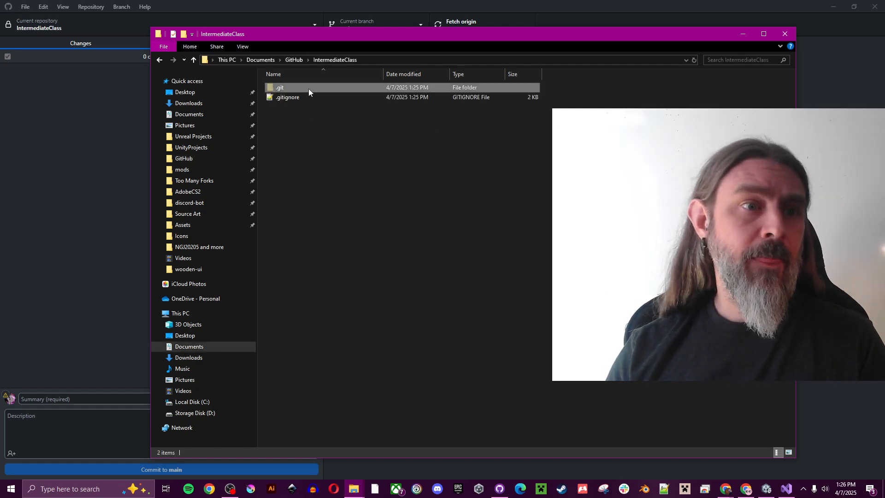
Step: Show hidden items to reveal .git, then open .gitignore in Notepad++
left_click(284, 97)
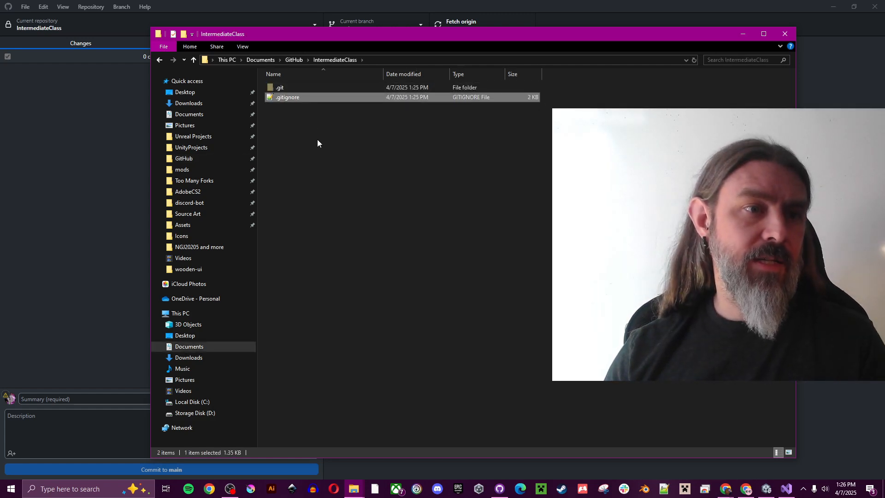
left_click(291, 87)
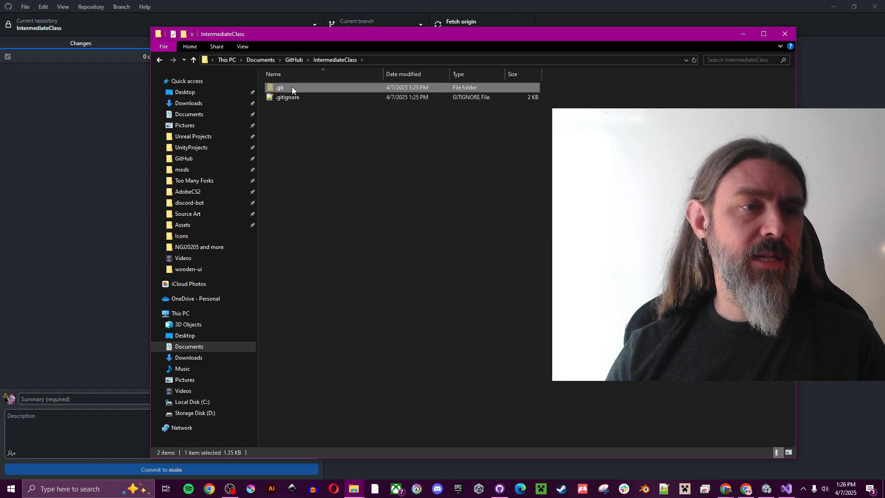
left_click(329, 141)
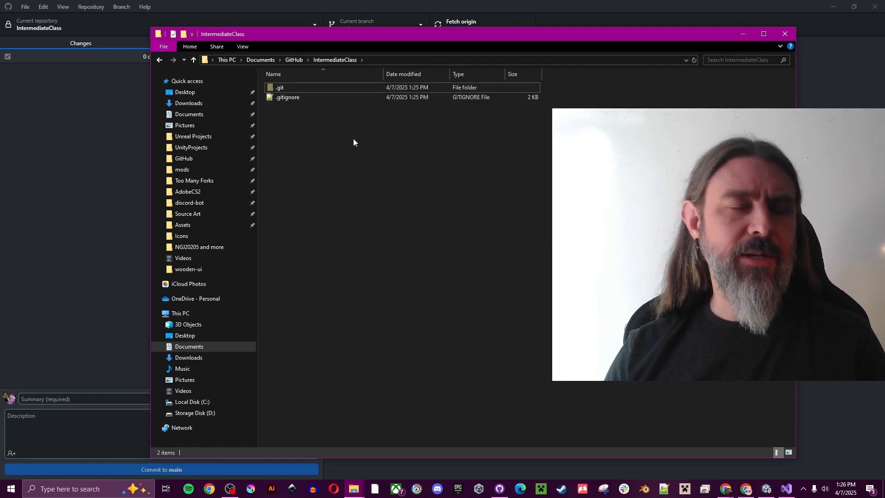
left_click(243, 46)
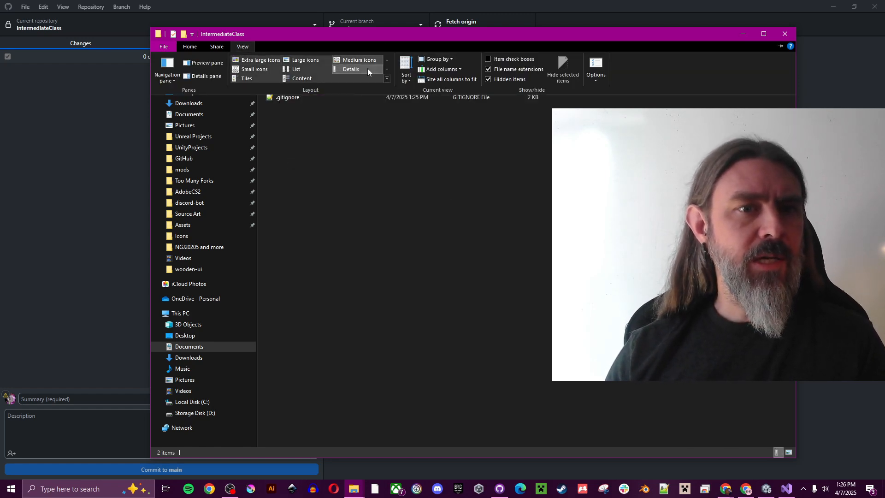
left_click(422, 161)
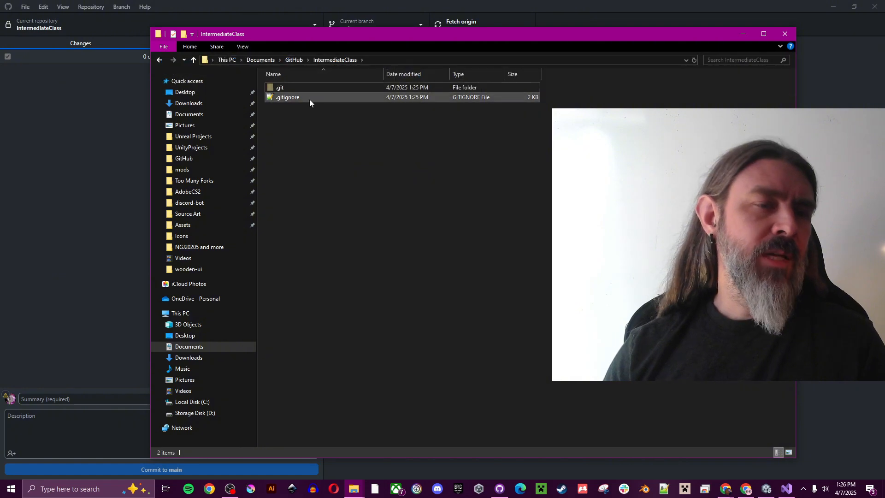
double_click(289, 97)
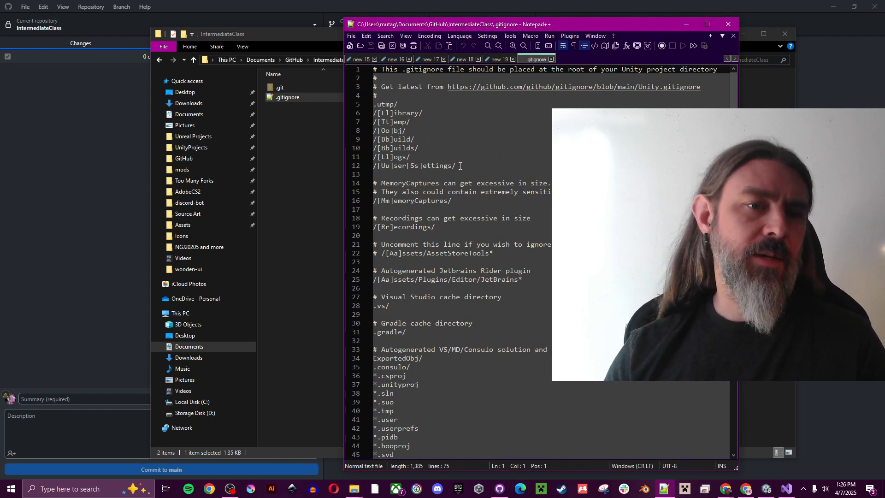
Step: Look over the ignored Unity folders on lines 6–12 of .gitignore, then close Notepad++
left_click_drag(457, 167, 339, 112)
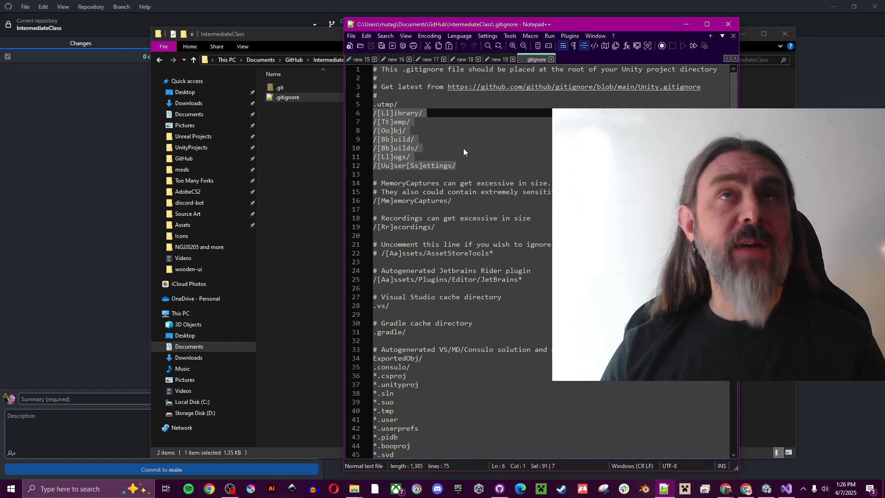
left_click(464, 148)
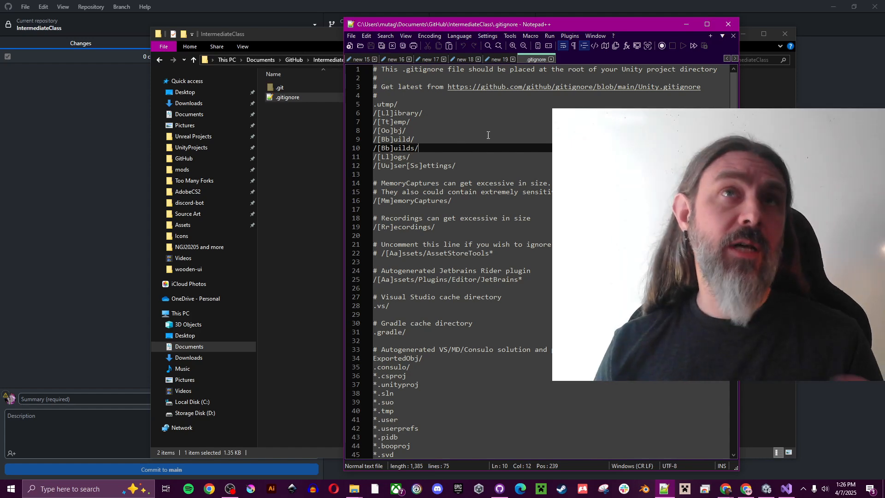
left_click(465, 168)
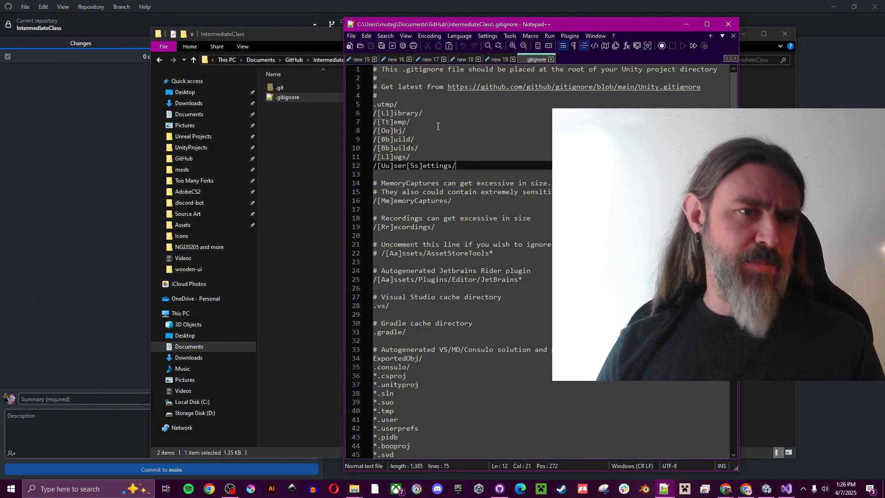
scroll(427, 110, "down", 4)
scroll(427, 111, "up", 4)
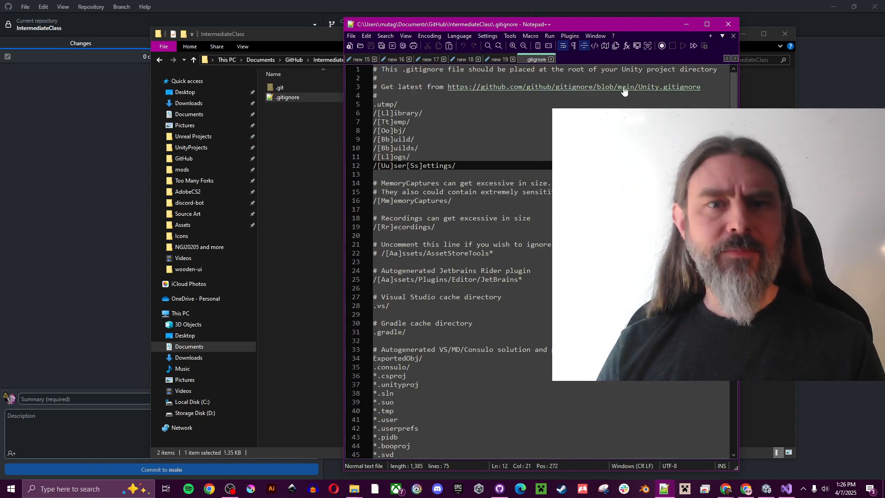
left_click(728, 25)
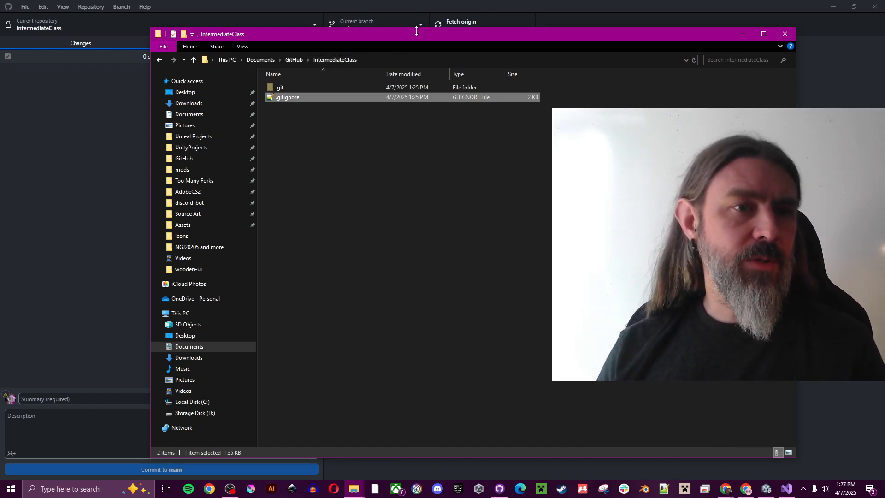
Step: Copy all 12 items of UnityProjects\BlenderTest, then return to GitHub\IntermediateClass
left_click_drag(416, 30, 436, 26)
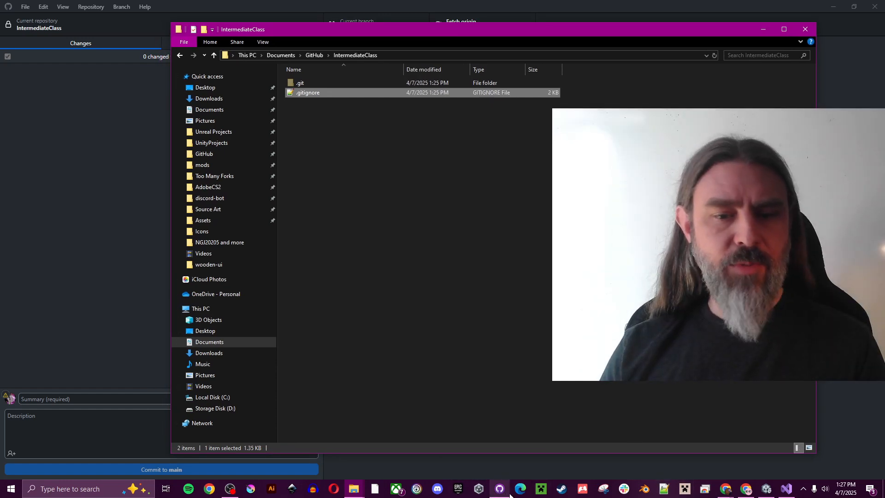
left_click(307, 187)
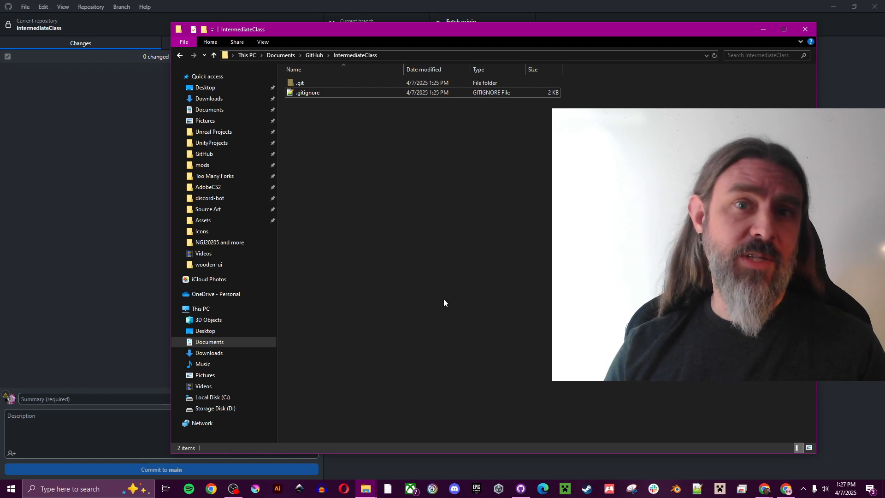
left_click(227, 143)
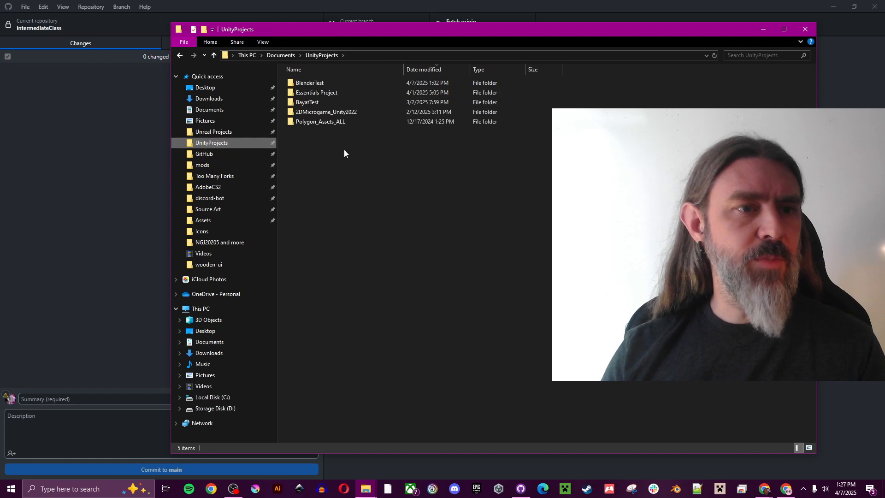
double_click(328, 82)
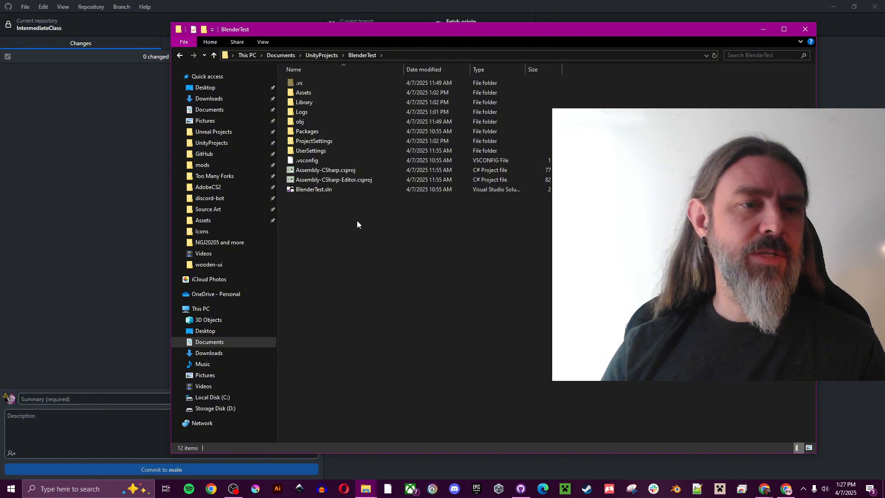
left_click_drag(374, 221, 293, 75)
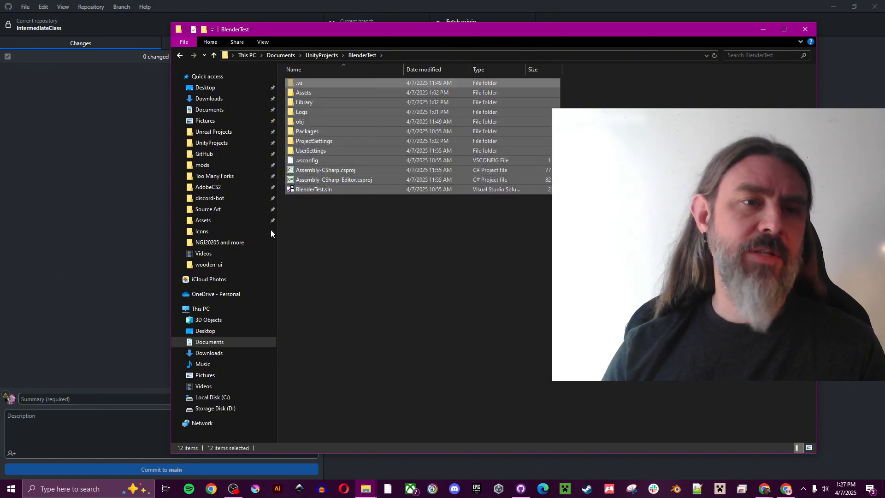
right_click(364, 117)
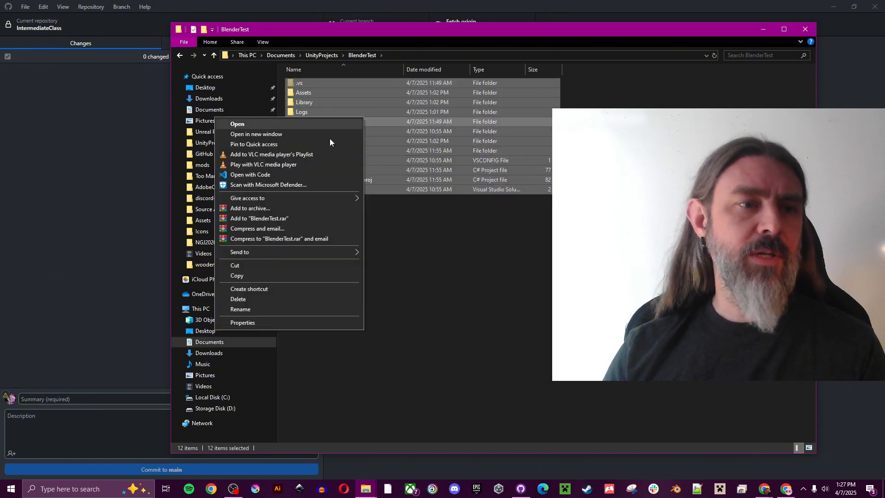
left_click(314, 276)
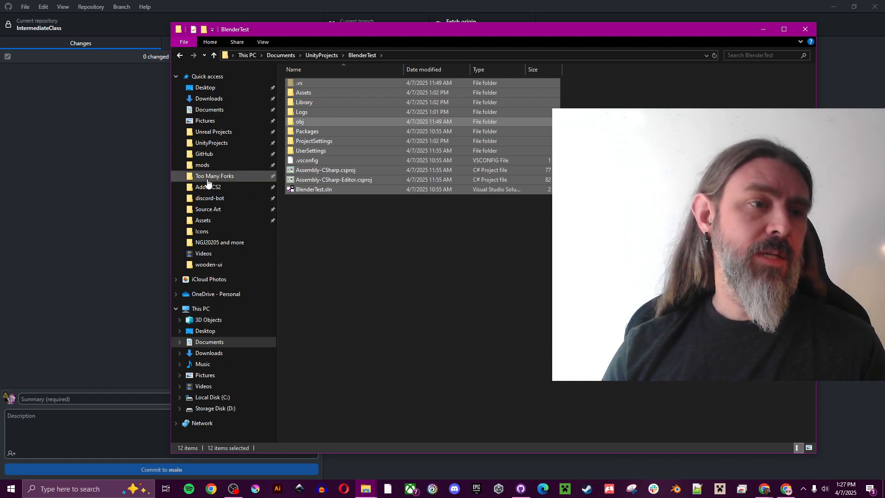
left_click(222, 155)
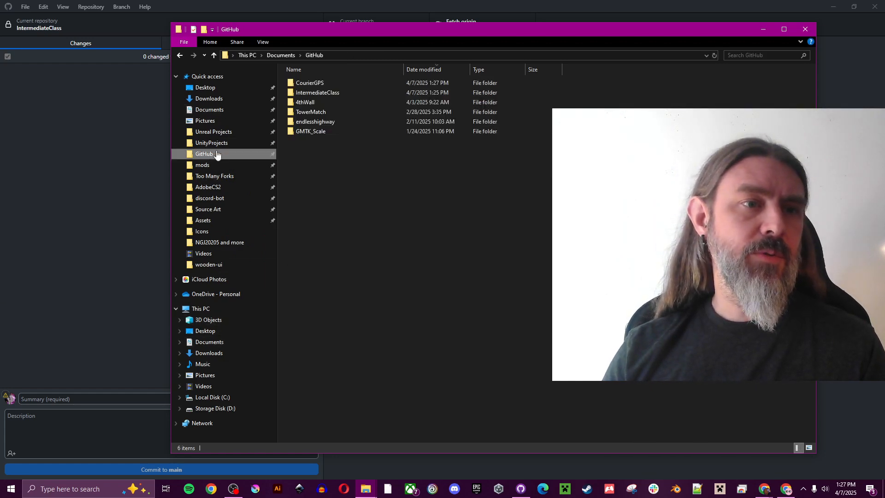
double_click(322, 93)
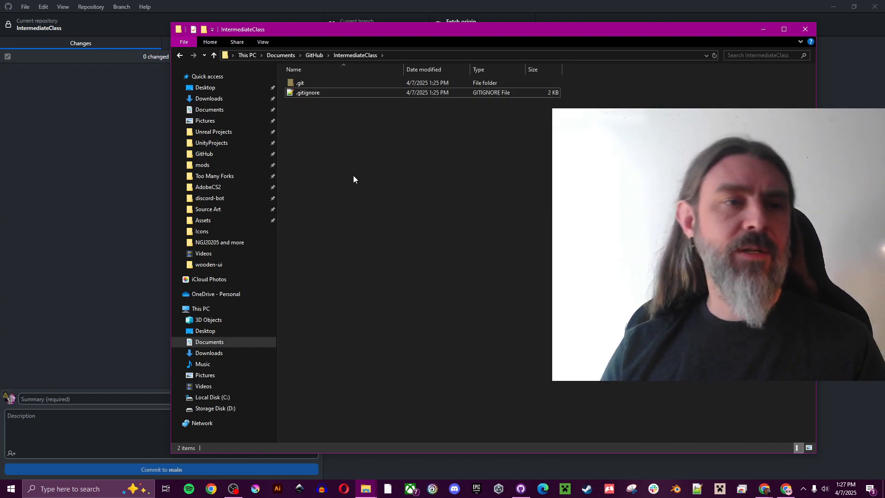
Step: Paste the BlenderTest files into IntermediateClass and review the 70 resulting changes in GitHub Desktop
key("ctrl+v")
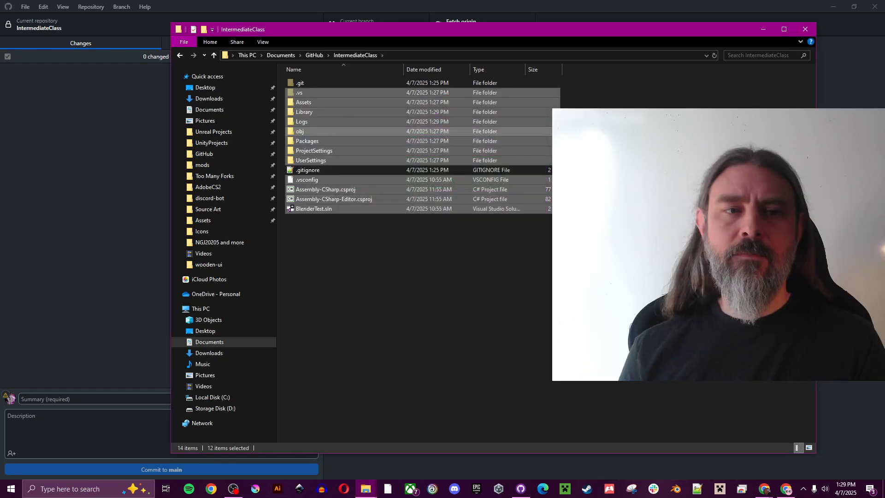
left_click(622, 258)
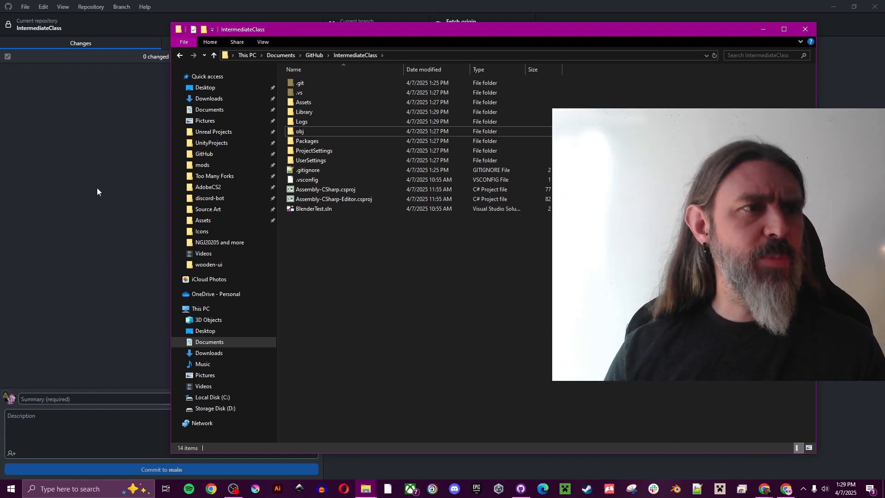
left_click(87, 158)
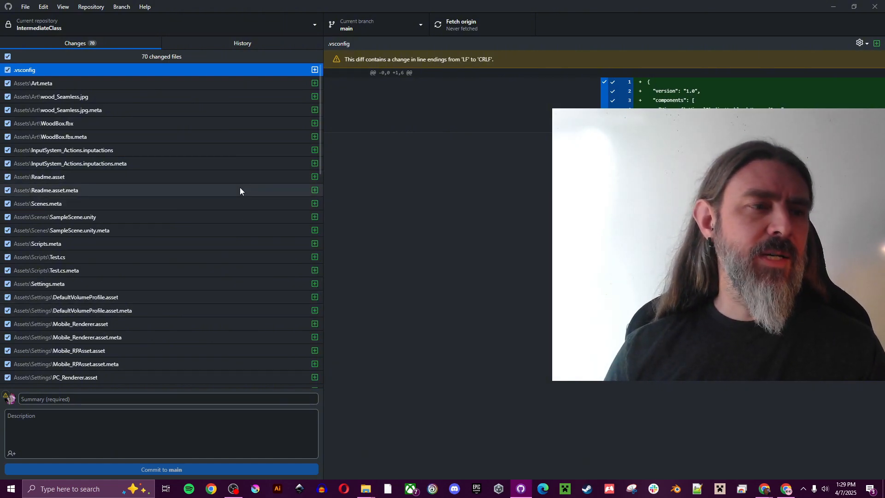
scroll(233, 157, "down", 10)
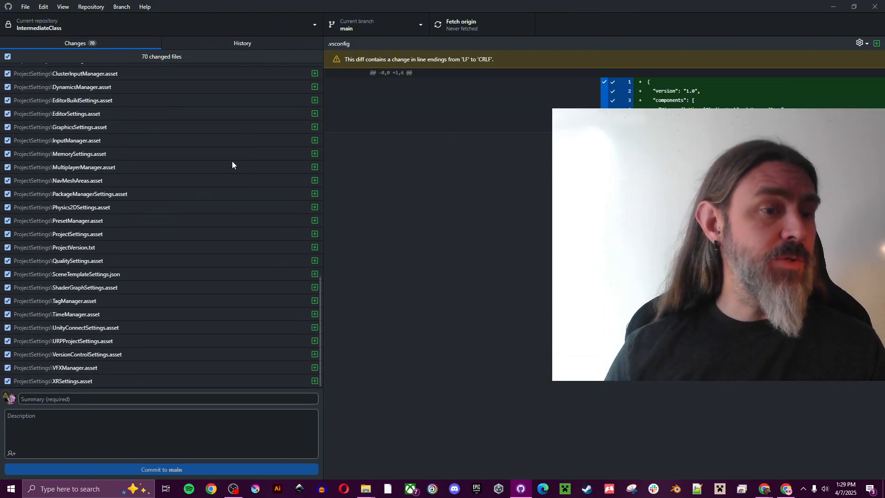
scroll(220, 243, "up", 10)
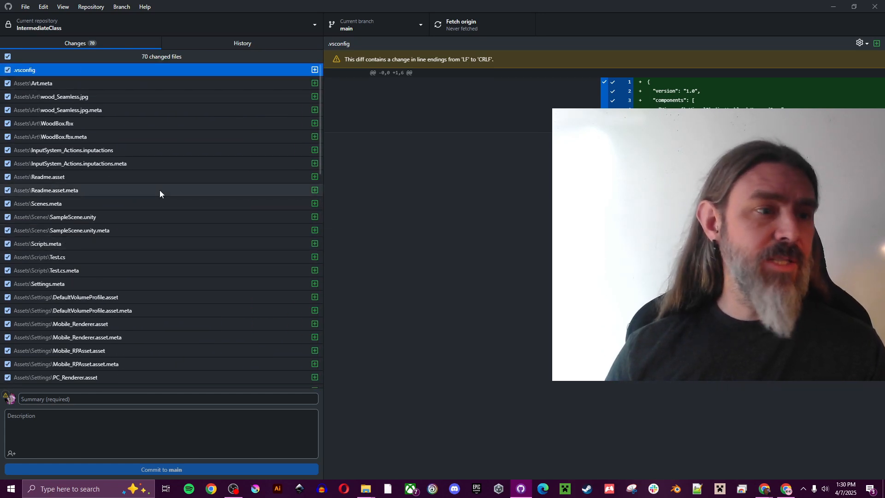
scroll(49, 212, "down", 2)
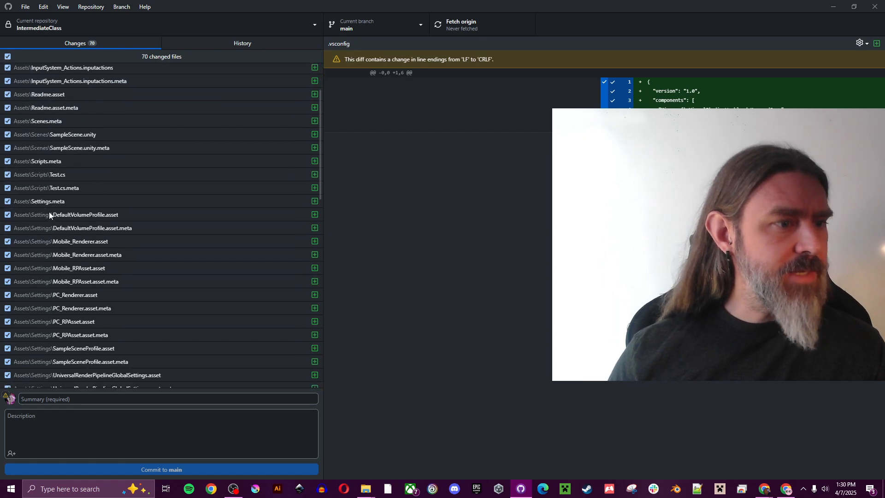
scroll(48, 212, "down", 10)
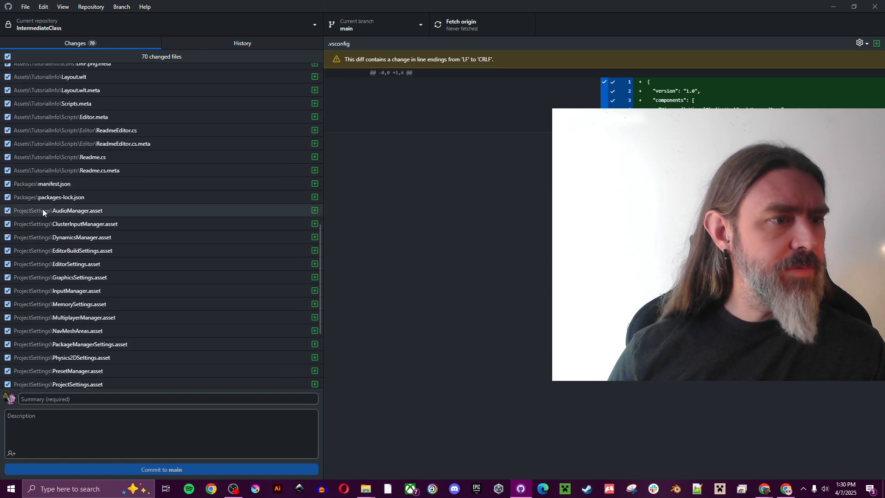
scroll(61, 229, "down", 4)
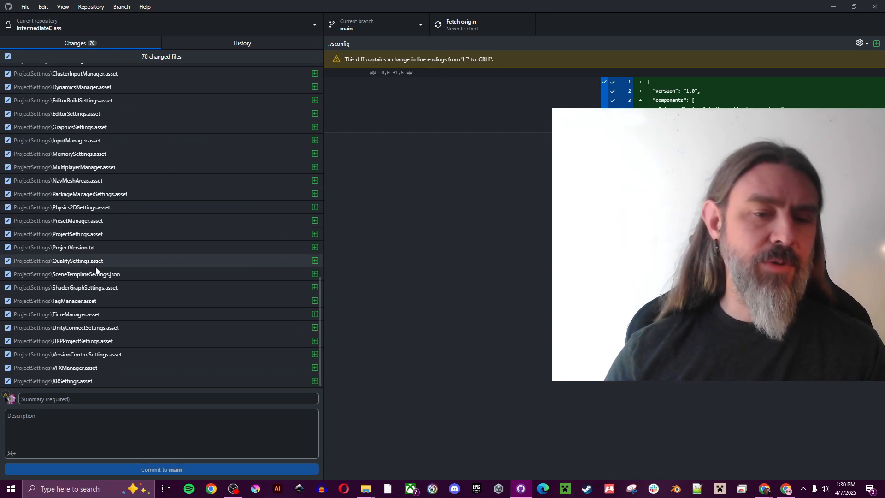
mouse_move(365, 488)
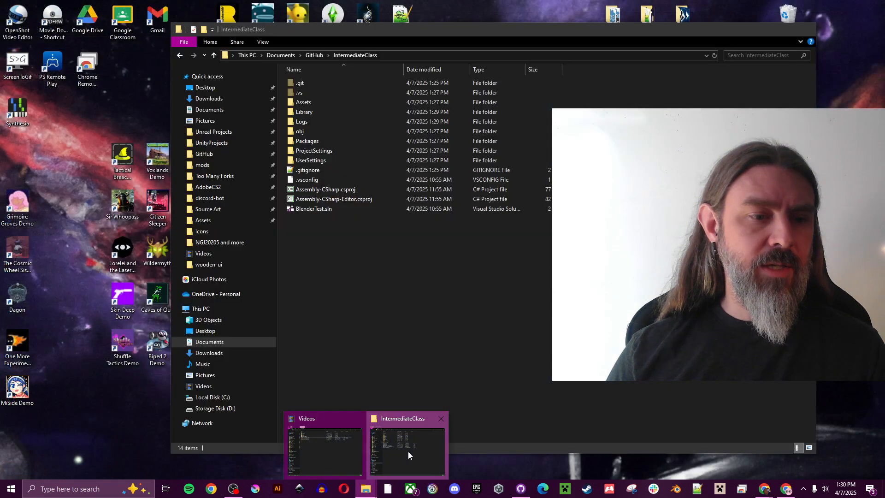
left_click(408, 452)
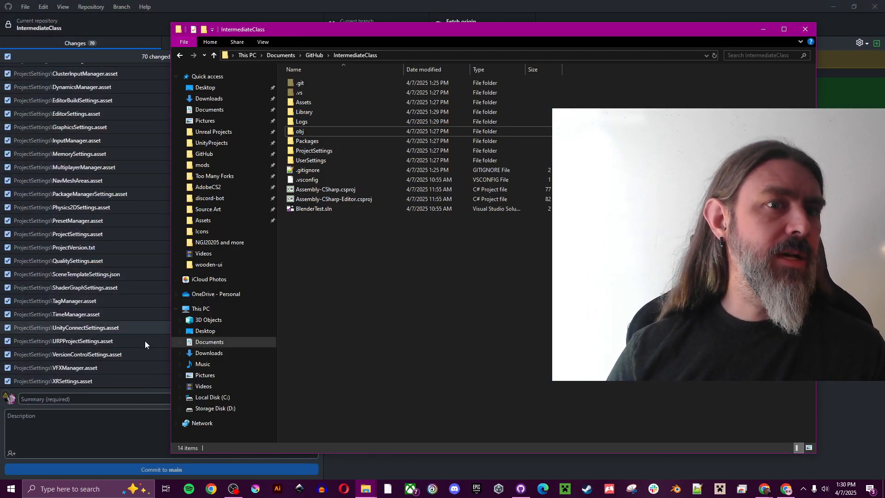
left_click(242, 5)
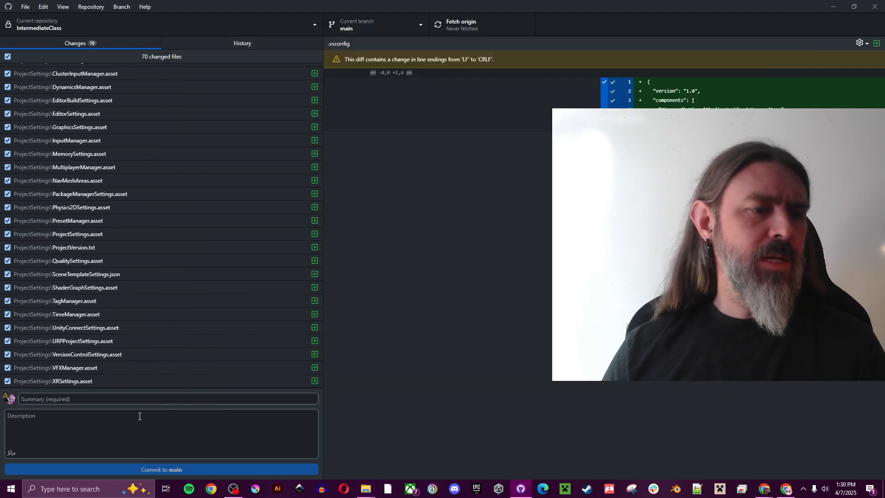
Step: Commit the 70 files to main with the summary 'Initial commit of test Blender project'
left_click(136, 401)
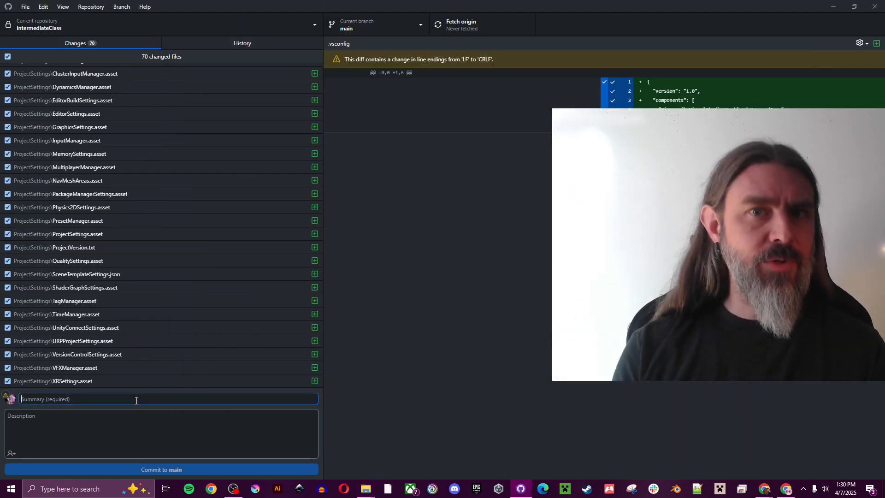
type("In")
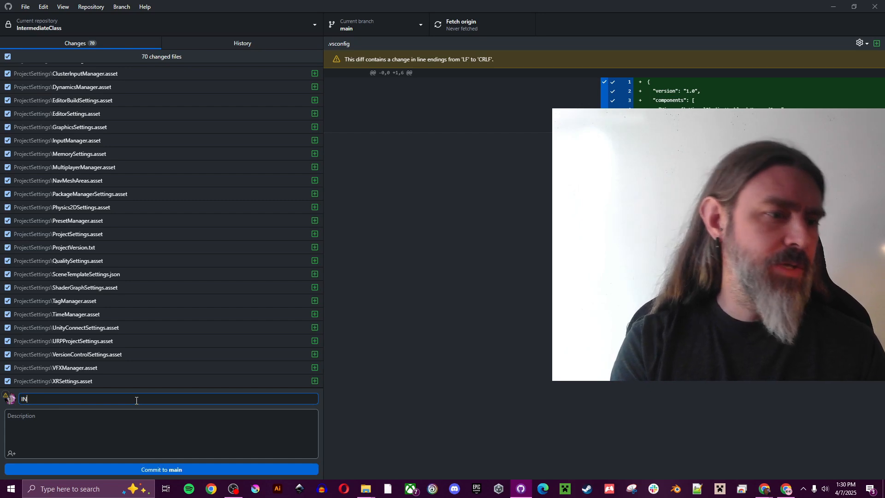
type("itial commit")
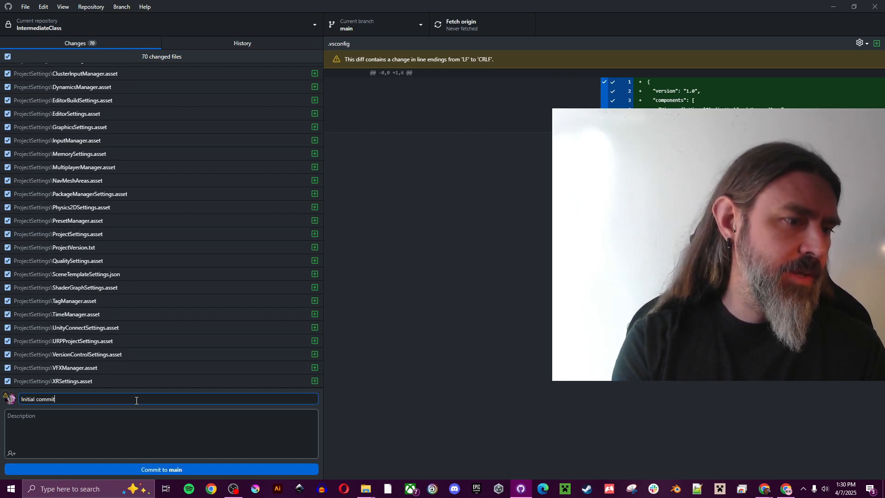
type(" of test ")
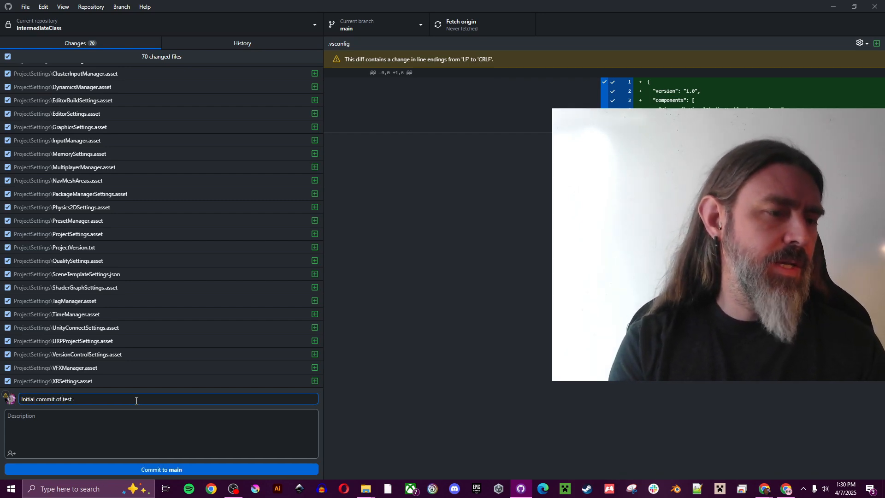
type("Blende")
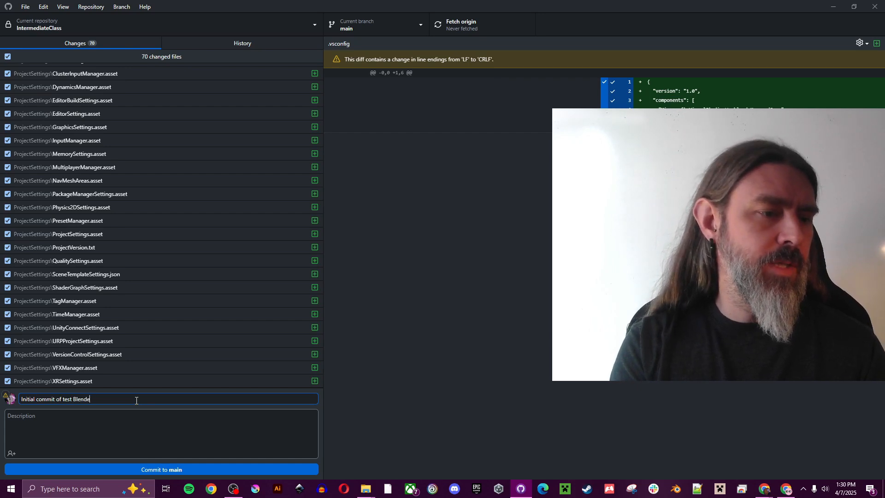
type("r project")
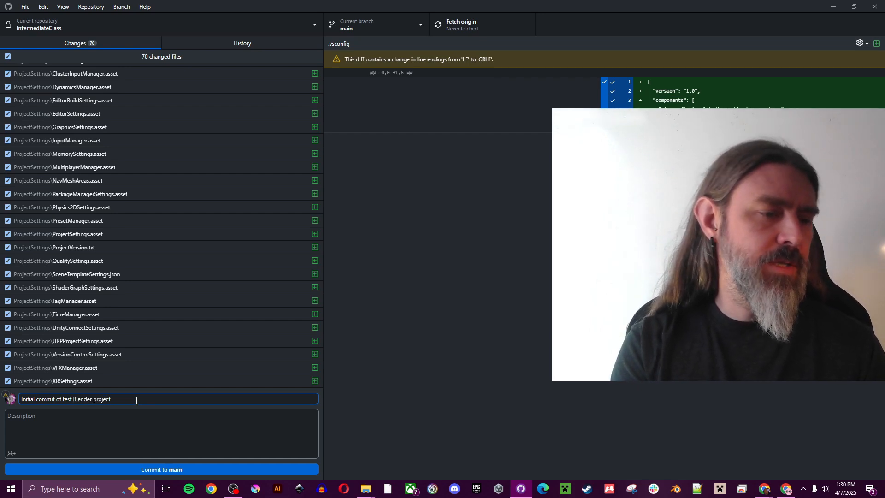
type(" for")
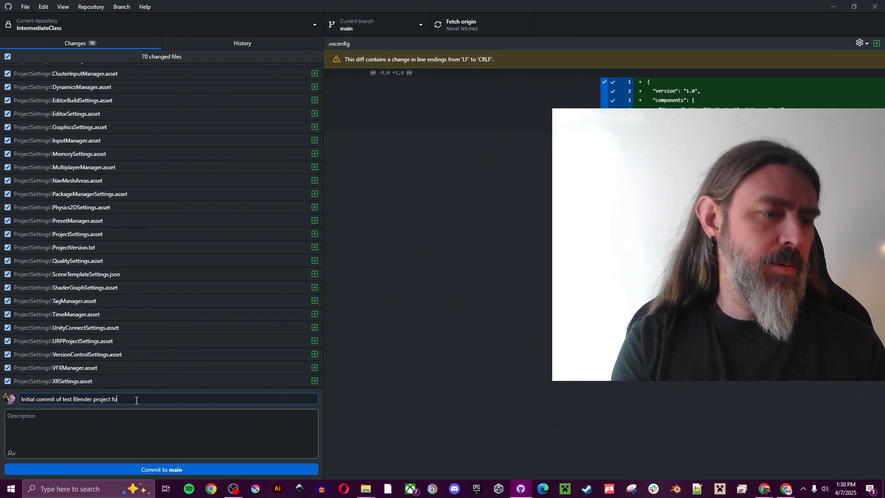
key("BackSpace")
key("BackSpace")
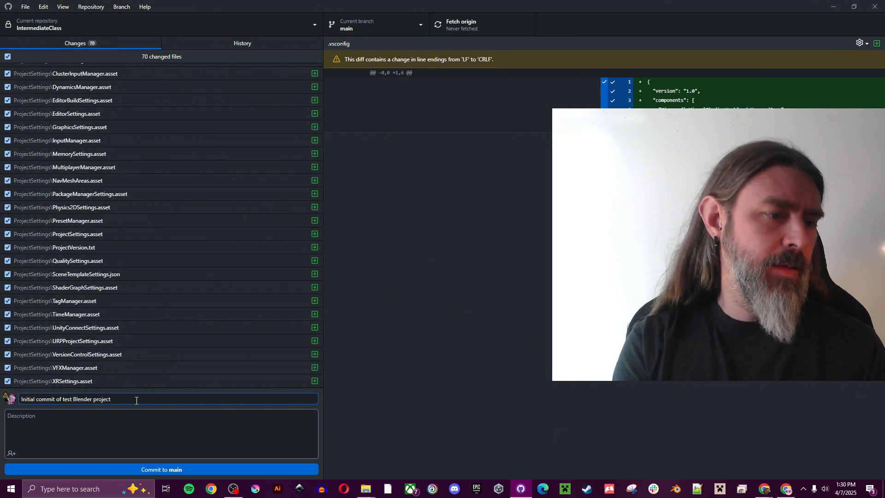
left_click(180, 470)
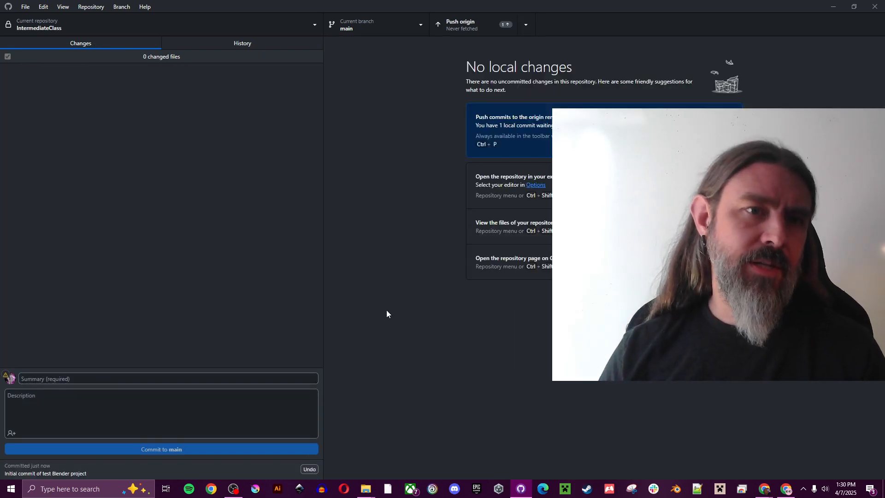
Step: Push the Blender project commit to origin and check both commits in History
left_click(478, 29)
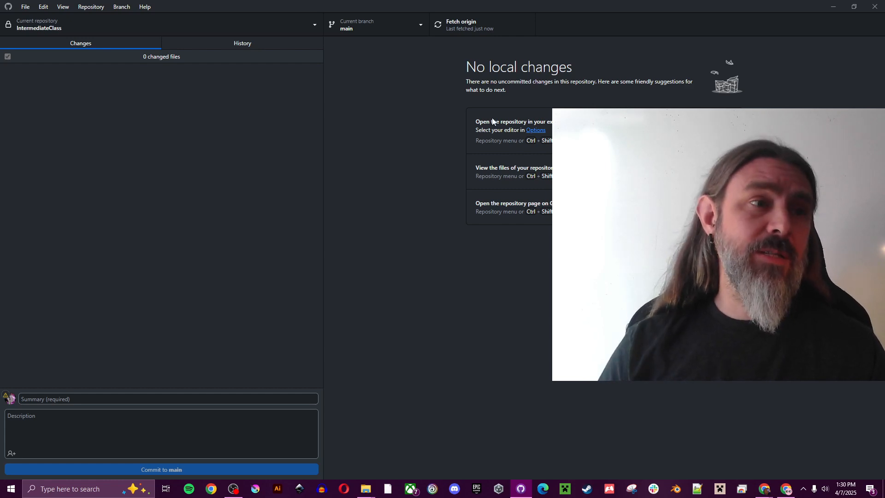
left_click(209, 43)
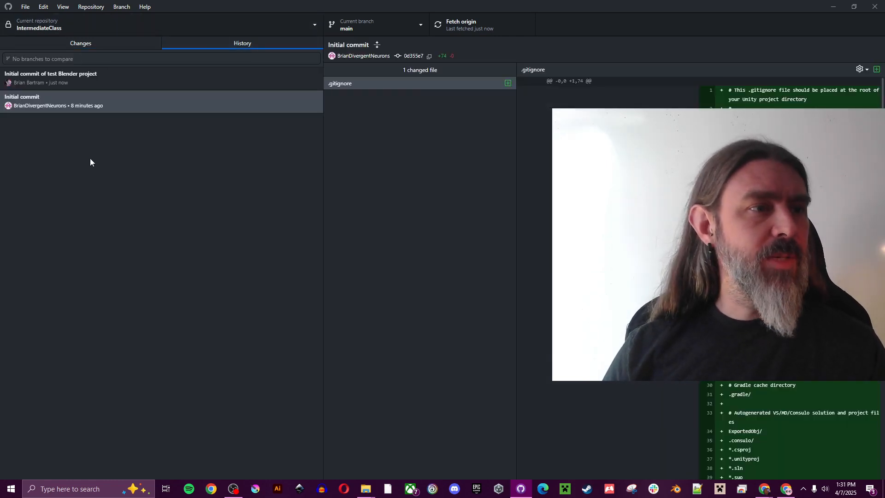
left_click(114, 103)
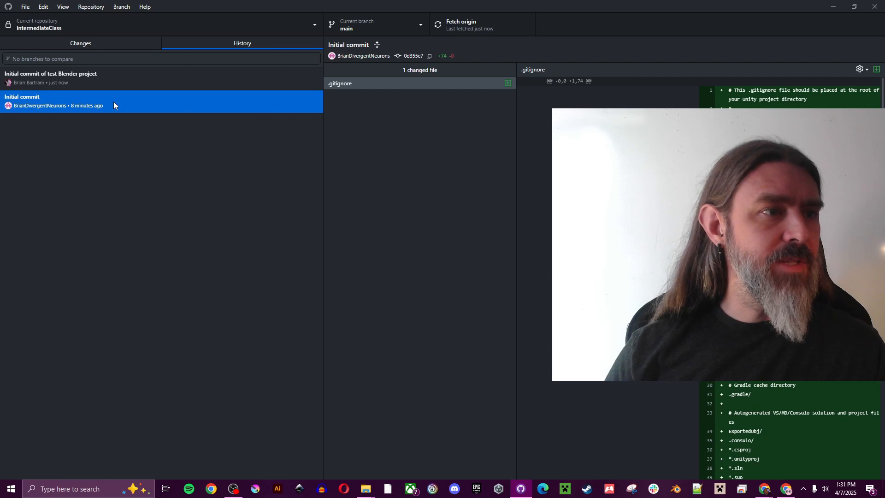
left_click(125, 78)
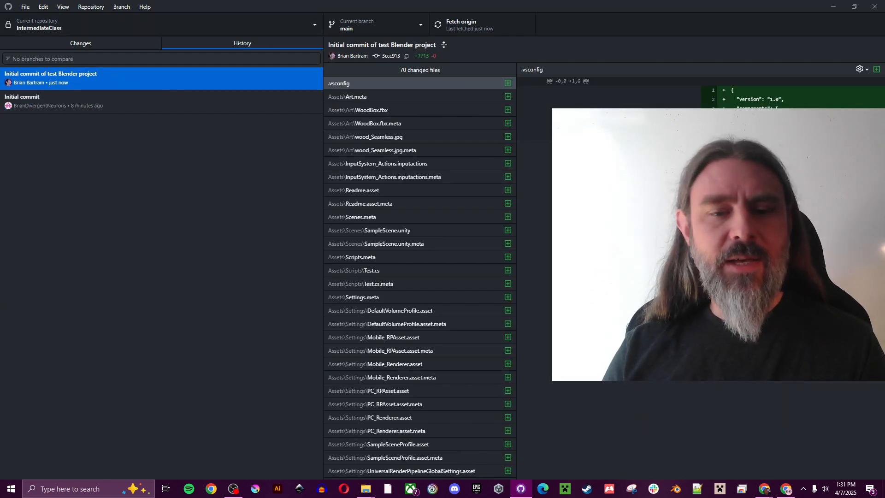
left_click(93, 43)
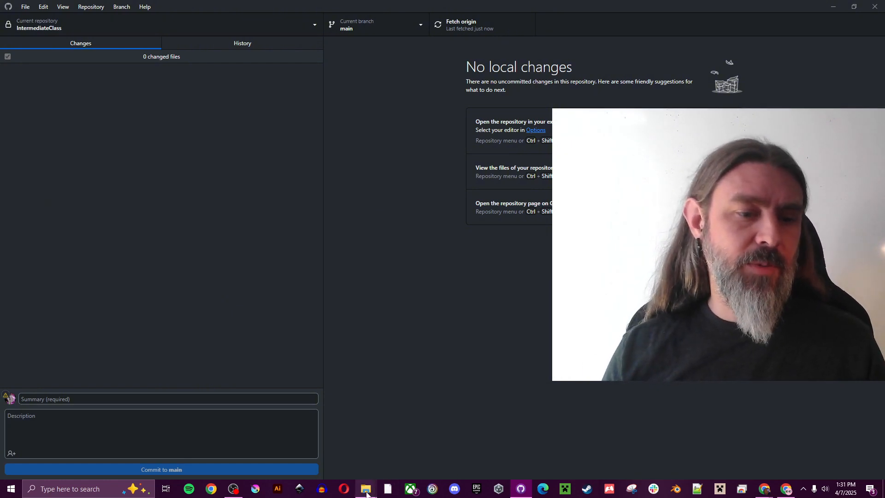
Step: Browse the BlenderTest project in UnityProjects and compare with the GitHub folder
mouse_move(365, 489)
left_click(396, 447)
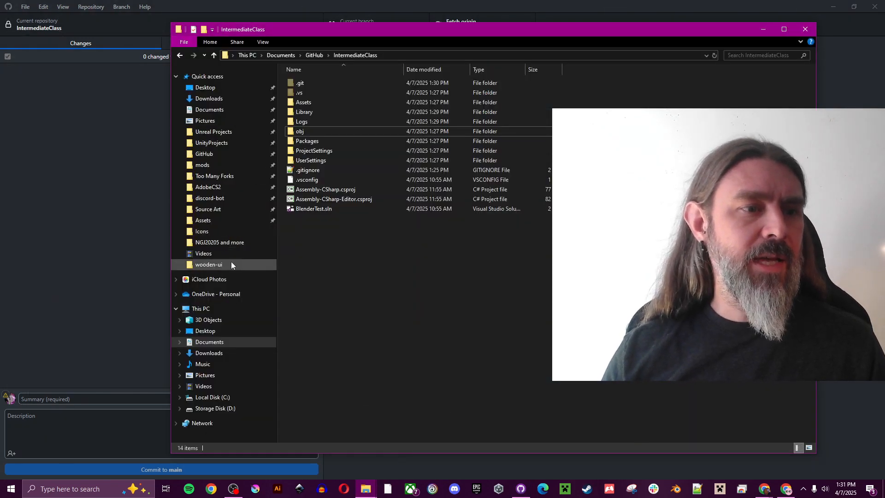
left_click(219, 145)
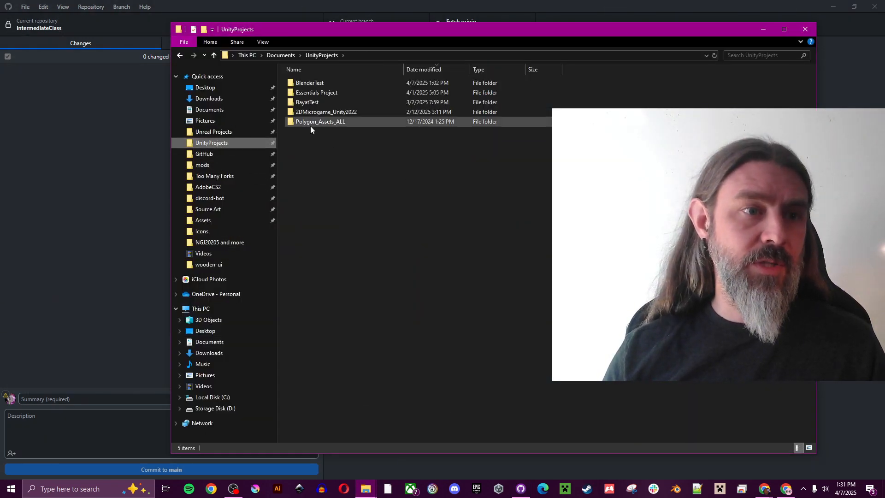
double_click(330, 84)
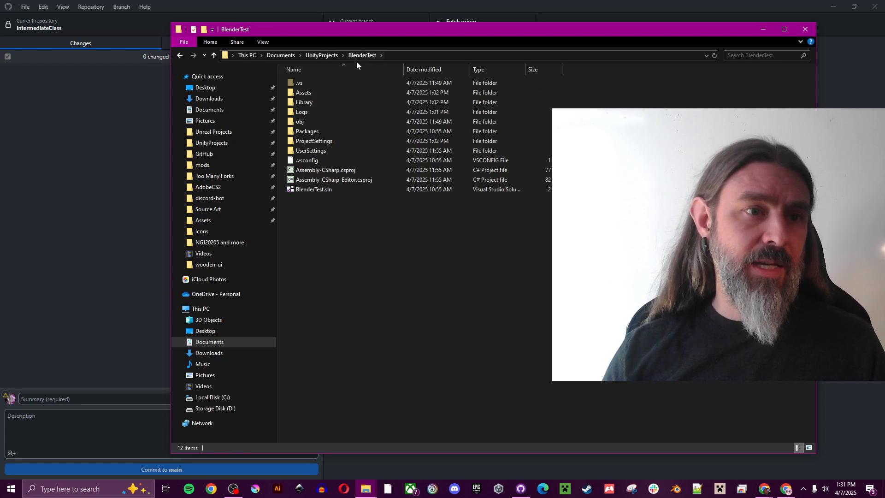
left_click(321, 55)
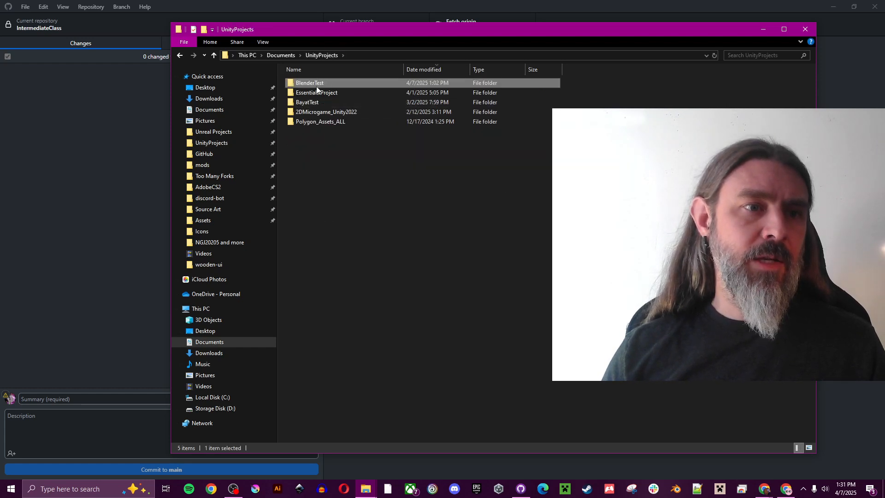
left_click(246, 153)
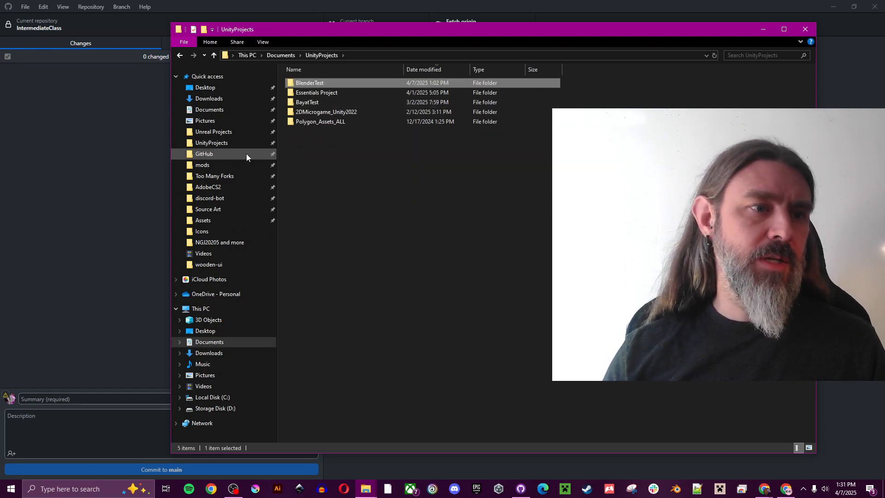
left_click(222, 143)
Step: Try deleting the original BlenderTest folder, then launch Unity Hub from the GitHub folder
left_click(322, 84)
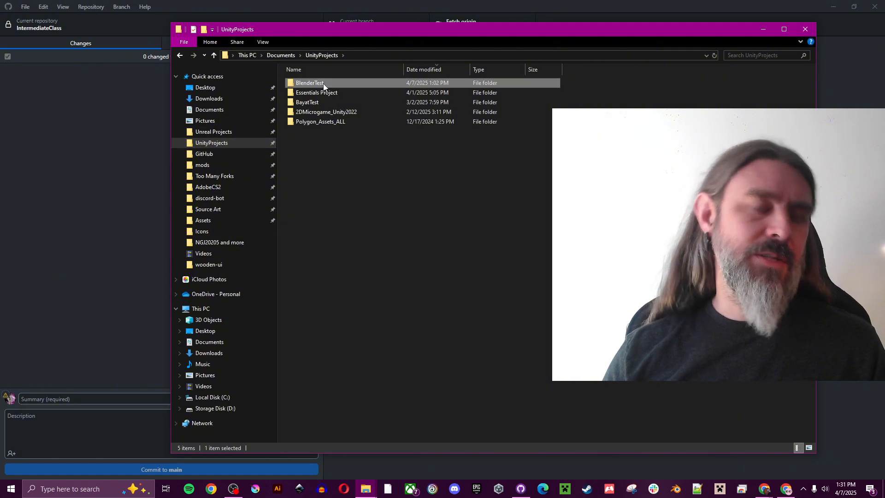
right_click(325, 83)
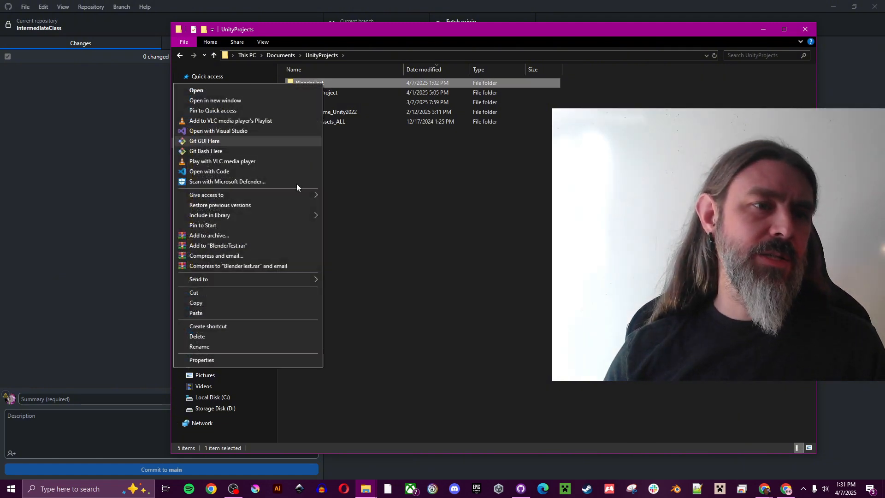
left_click(272, 334)
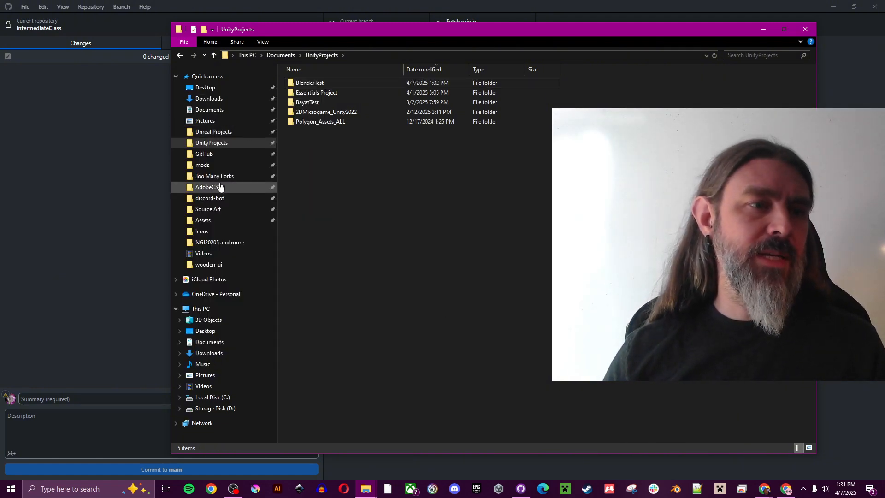
left_click(233, 153)
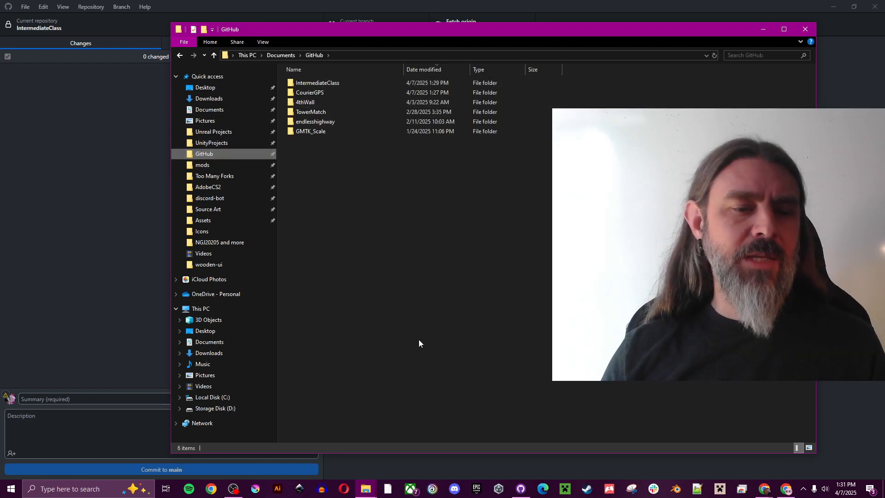
left_click(499, 489)
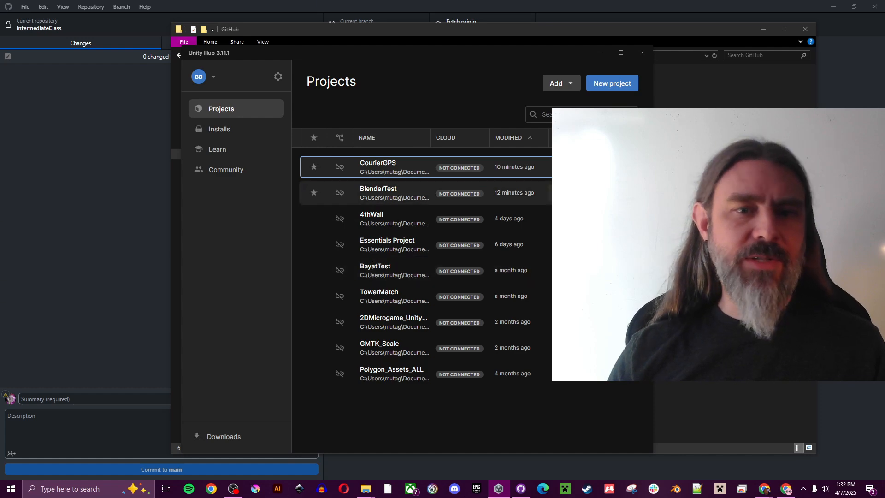
Step: Remove BlenderTest from Unity Hub's project list
right_click(489, 194)
left_click(526, 267)
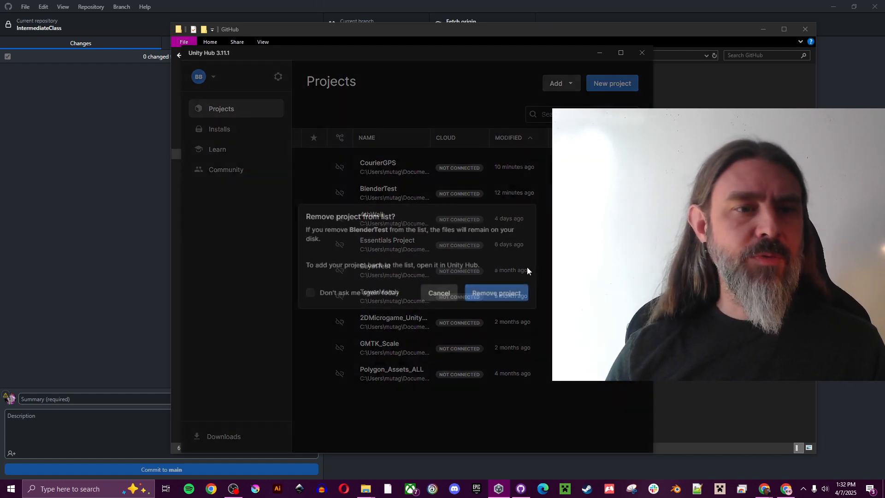
left_click(502, 294)
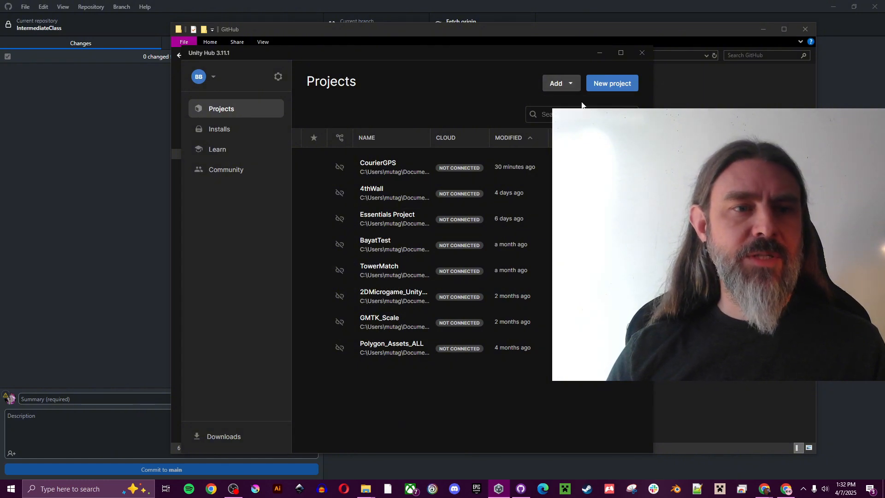
Step: Add Documents/GitHub/IntermediateClass as a project from disk and launch it
left_click(556, 83)
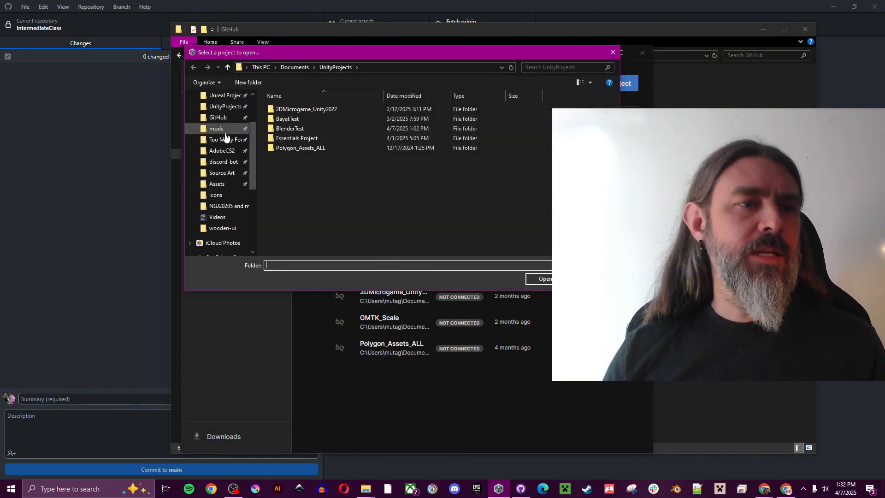
scroll(226, 137, "up", 1)
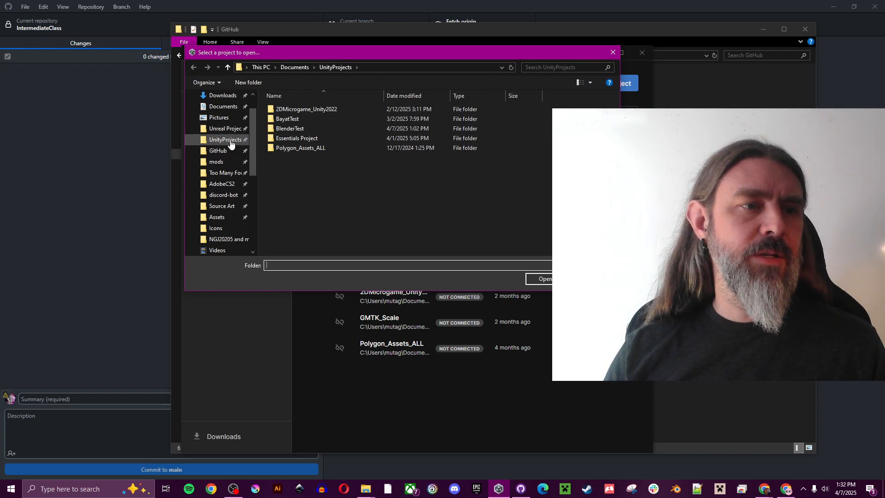
left_click(226, 151)
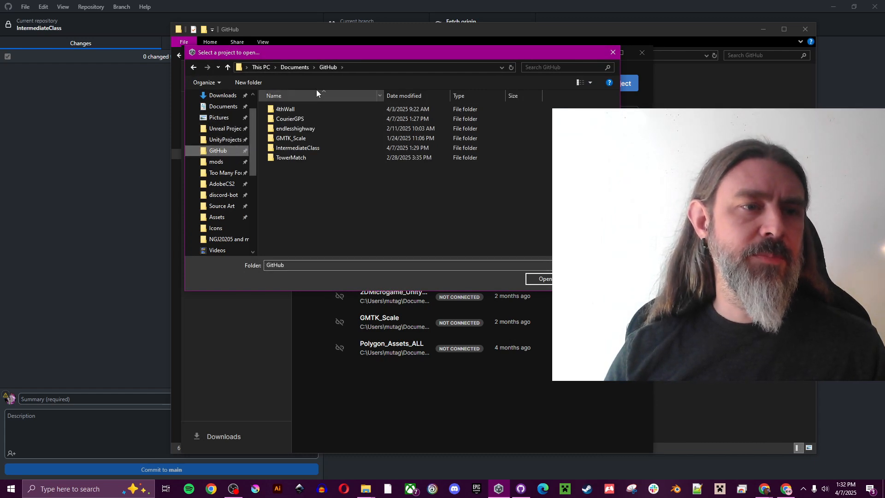
left_click(302, 149)
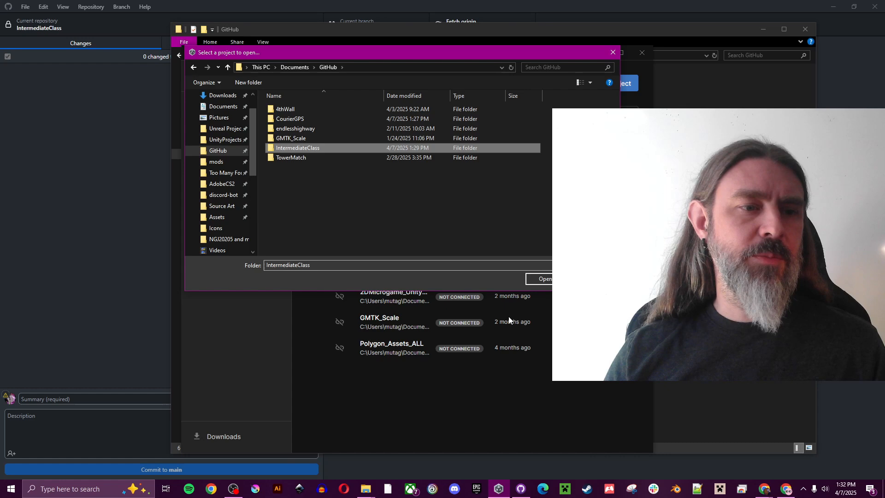
left_click(546, 280)
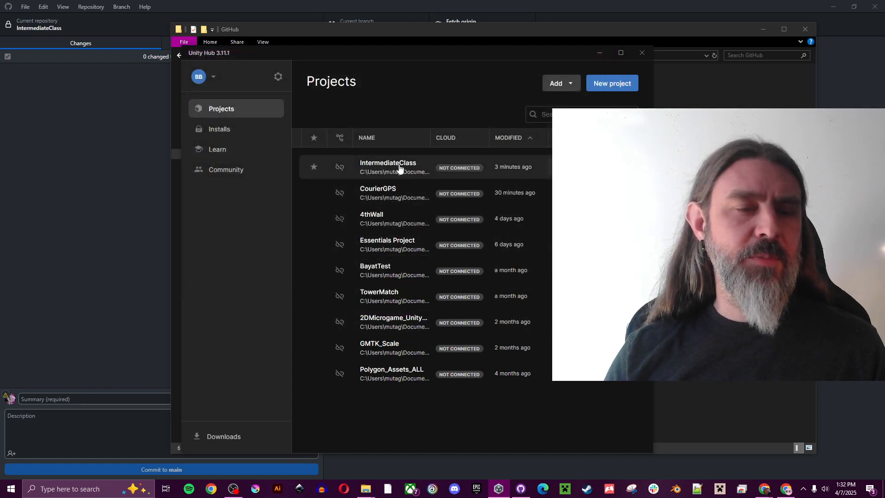
left_click(399, 169)
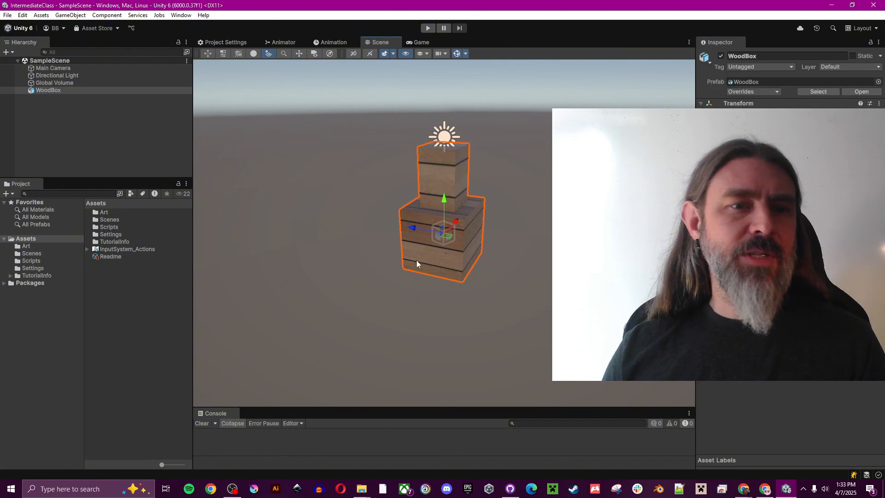
Step: Open the Test script from the Project panel's Scripts folder in Visual Studio
left_click_drag(417, 227, 549, 224)
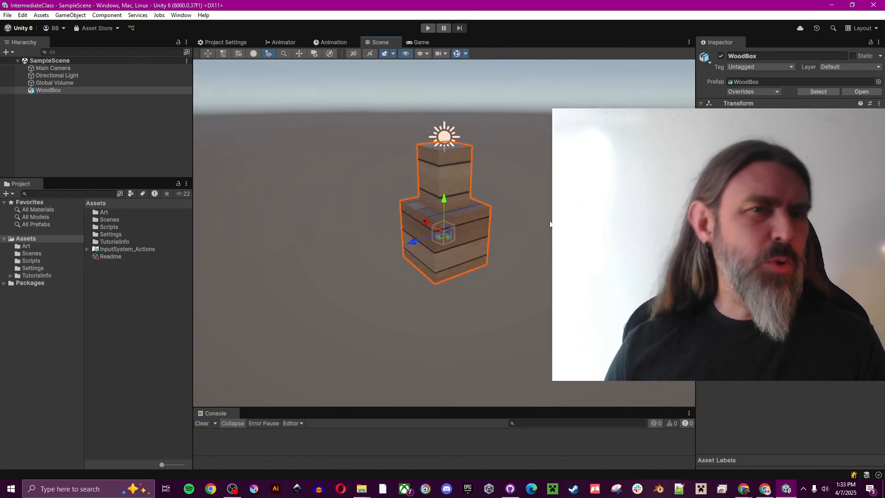
left_click_drag(438, 220, 437, 221)
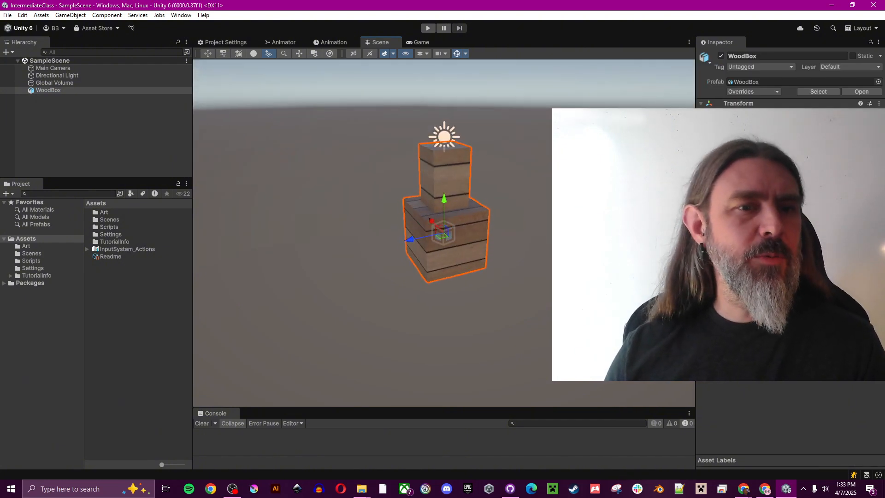
left_click(105, 211)
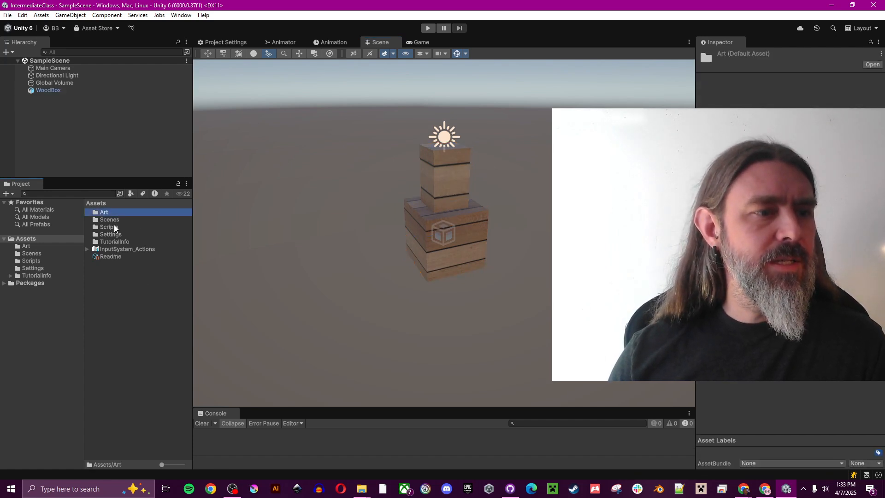
double_click(114, 226)
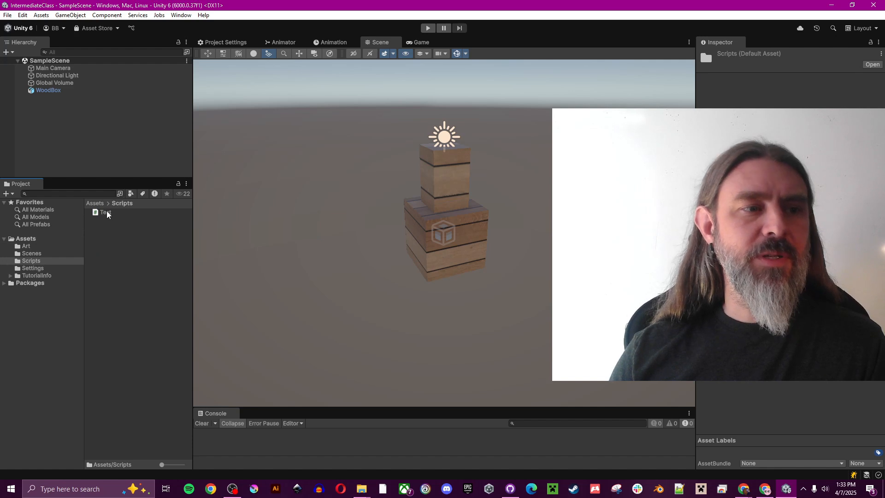
double_click(107, 211)
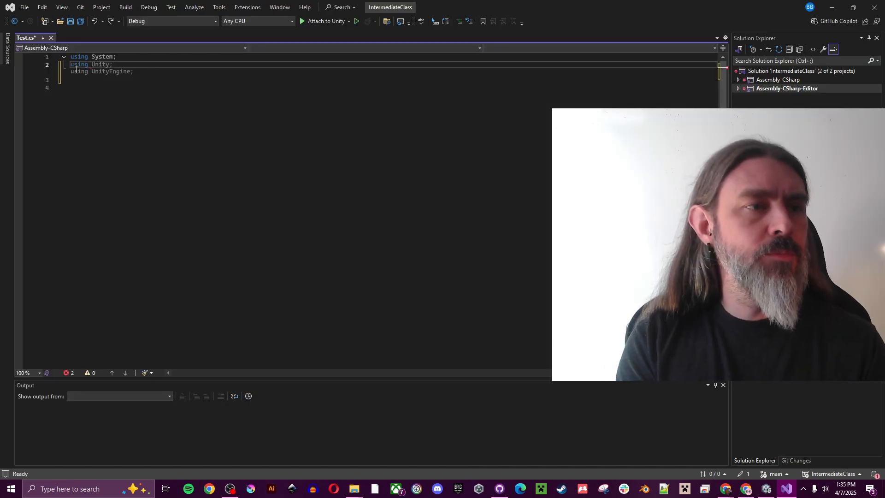
Step: Add 'using UnityEngine;', accept the Test class logging "Hello World" in Start, save, and switch to Unity
key("ctrl+z")
key("ctrl+z")
type("Unityen")
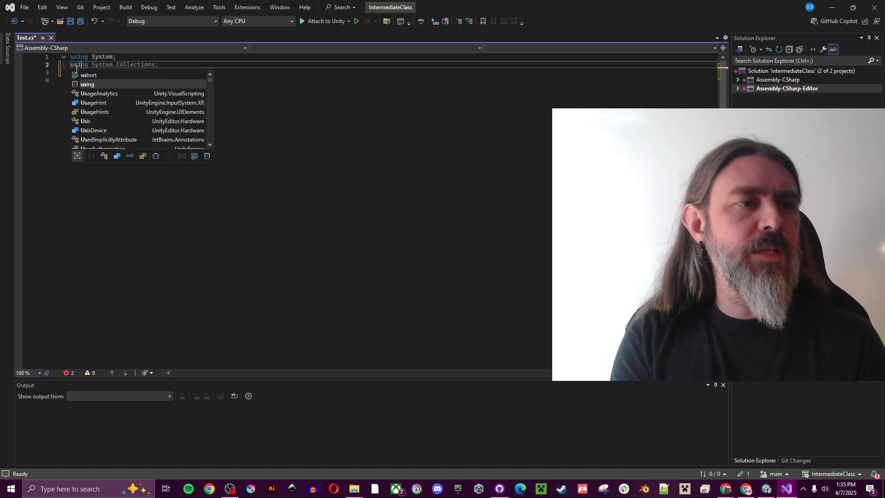
key("Tab")
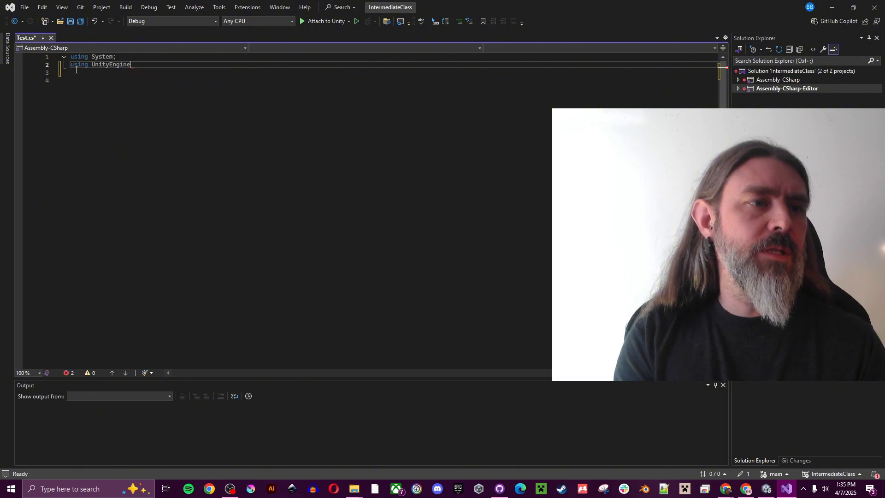
type(";")
key("Return")
key("Return")
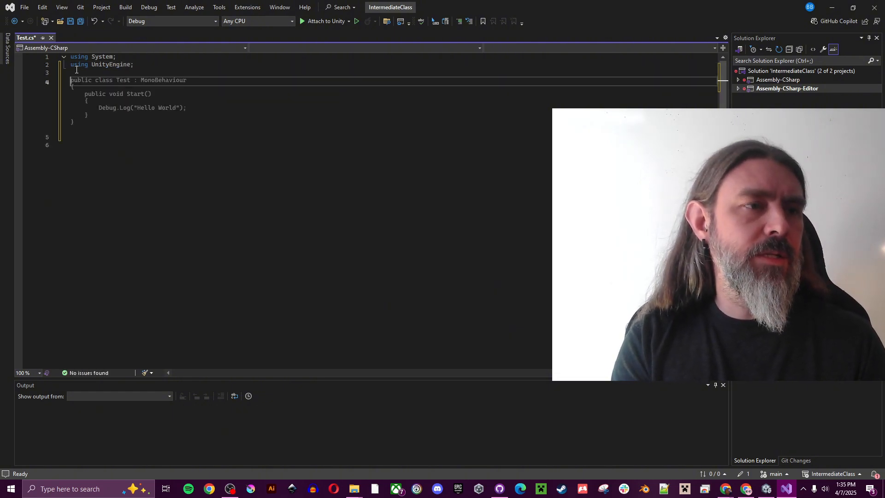
key("Tab")
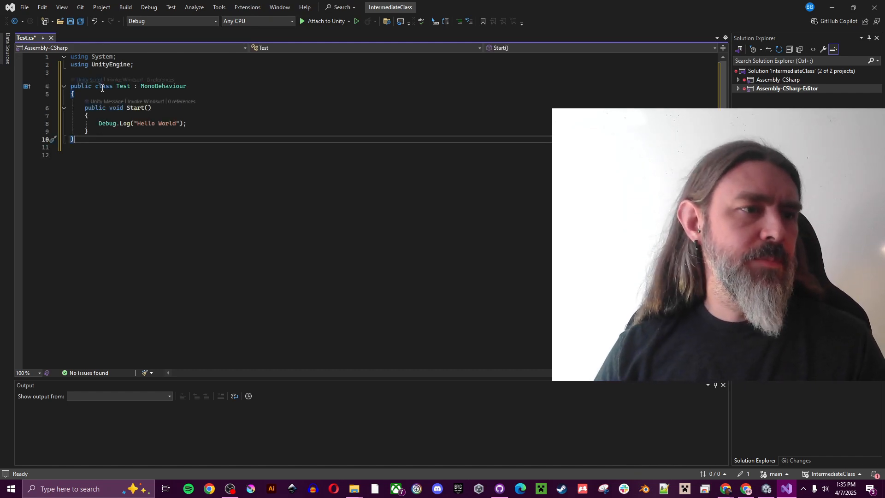
left_click(71, 22)
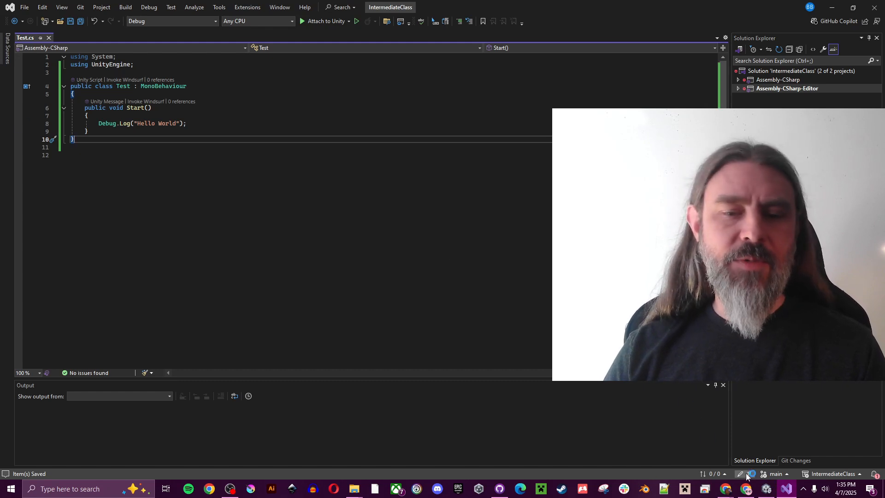
left_click(766, 490)
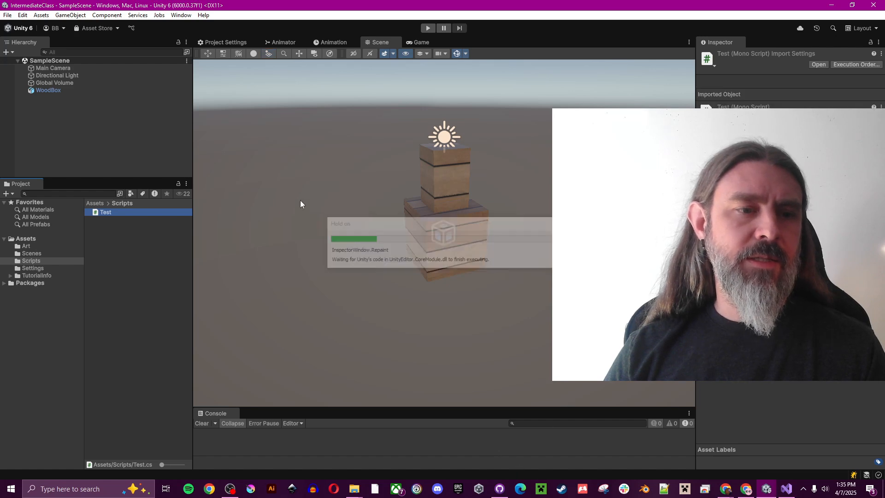
Step: Check the Test.cs diff in GitHub Desktop, then return to Unity and open File Explorer
left_click(499, 489)
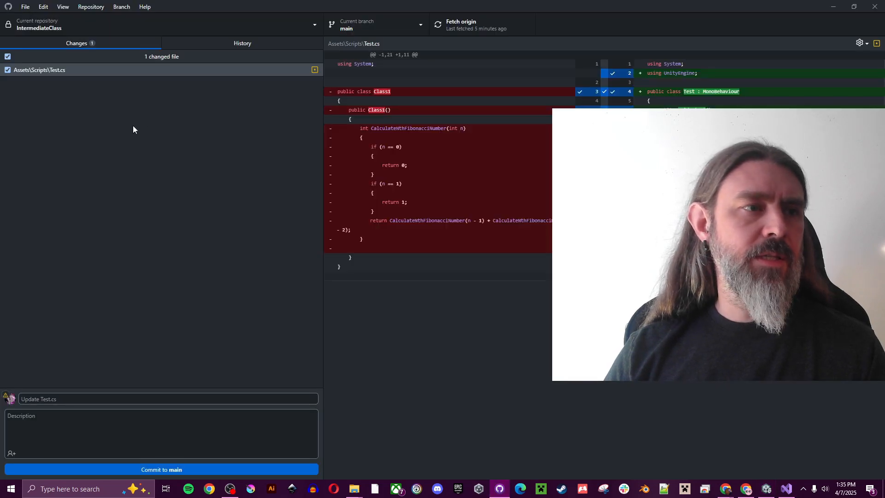
left_click(56, 71)
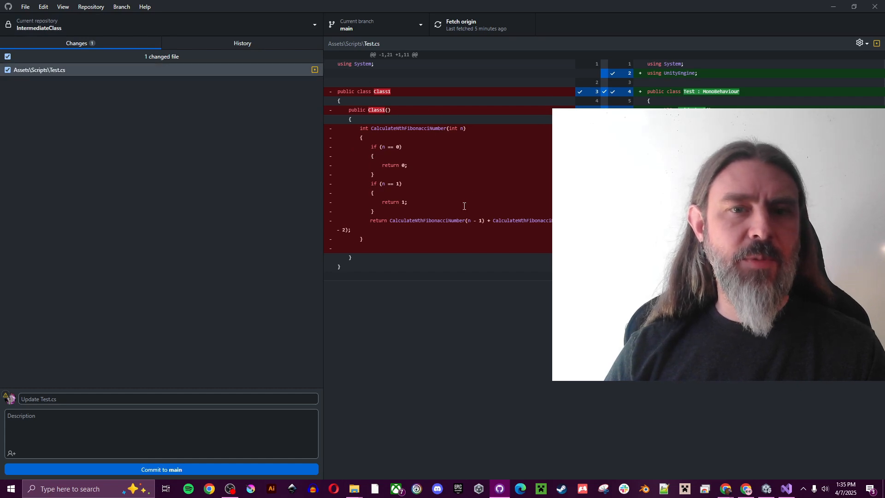
key("alt+Tab")
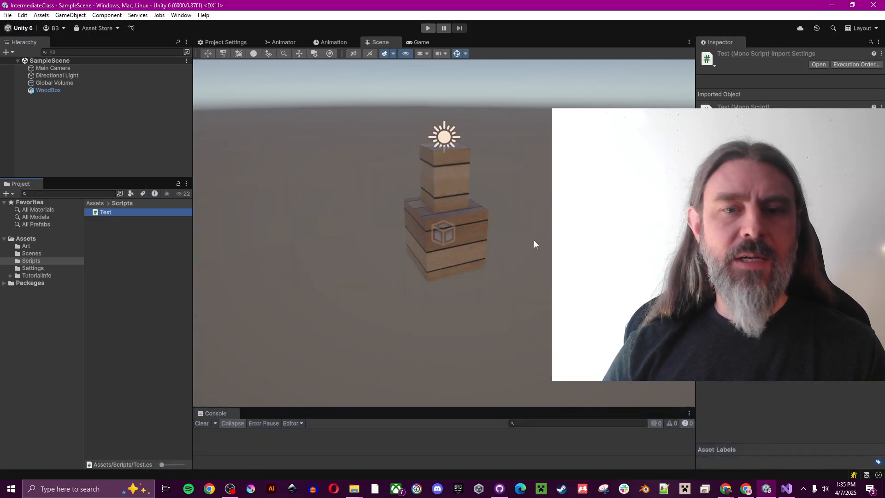
key("super+e")
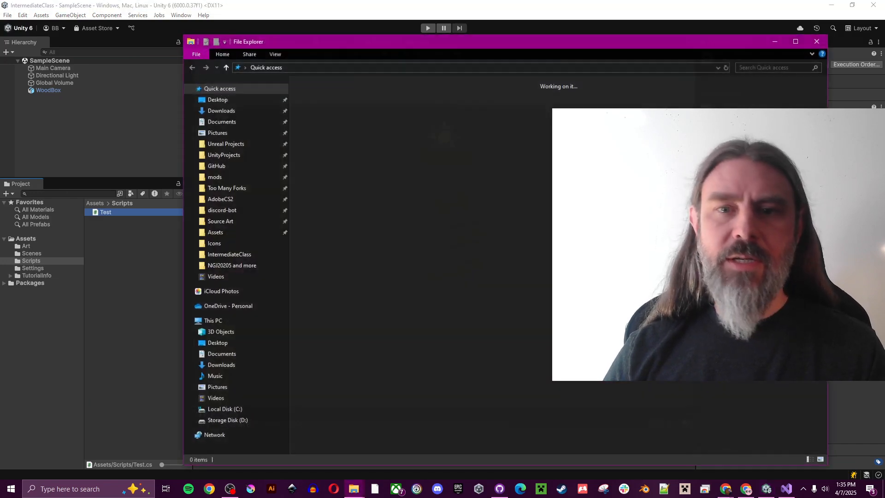
Step: Import DabbleSketch02.png into Unity's Art folder and preview it among GitHub Desktop's changes
left_click_drag(600, 45, 884, 43)
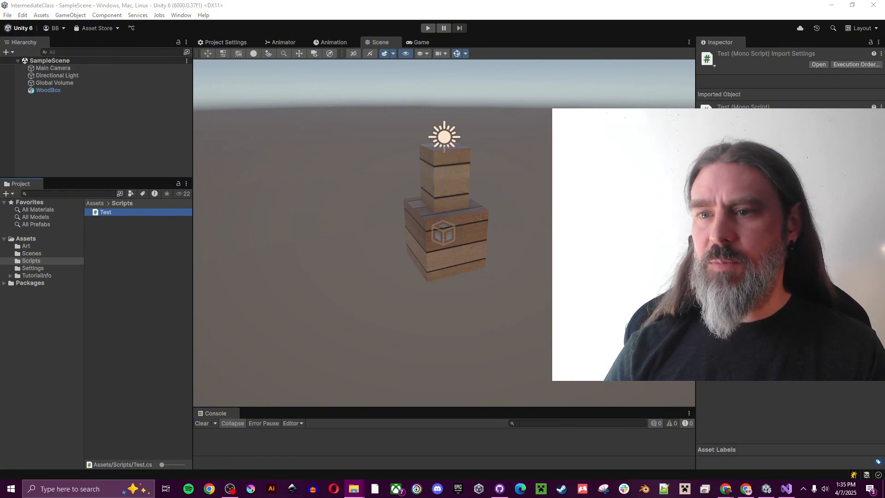
left_click_drag(194, 233, 27, 246)
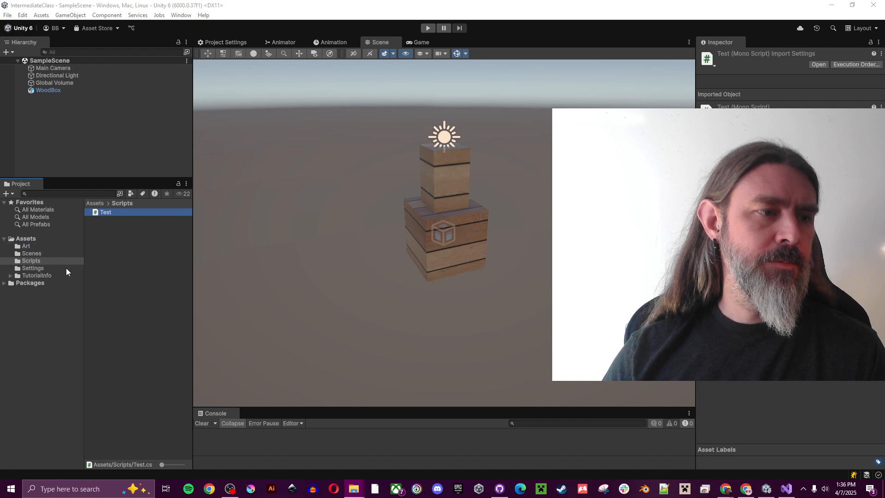
left_click(26, 247)
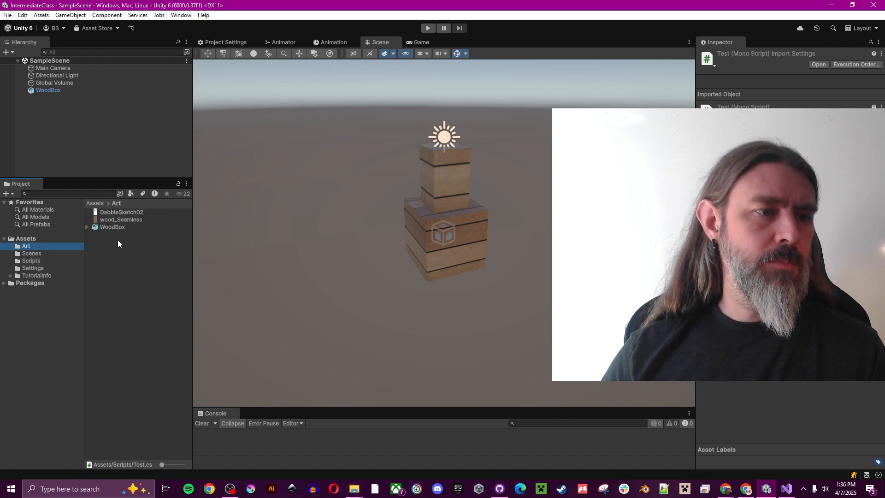
left_click(122, 213)
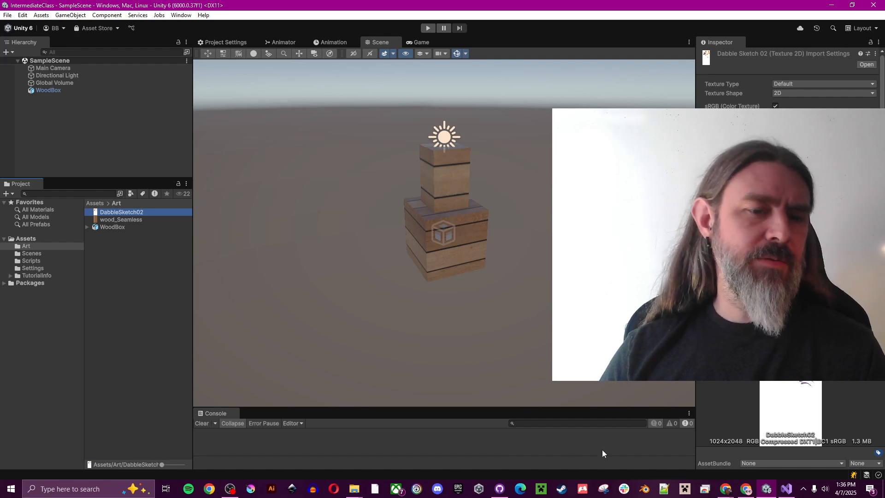
left_click(499, 488)
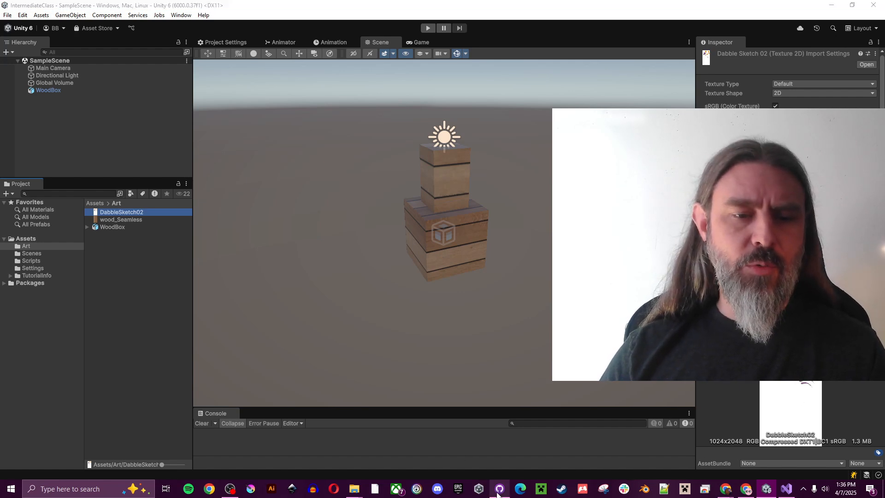
left_click(101, 71)
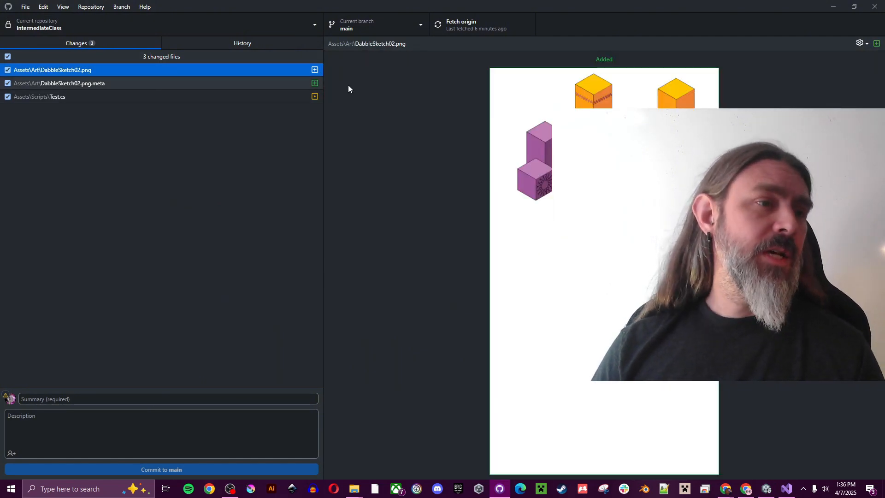
Step: Compare DabbleSketch02.png, its .meta file and the Test.cs diff in the Changes list
left_click(110, 83)
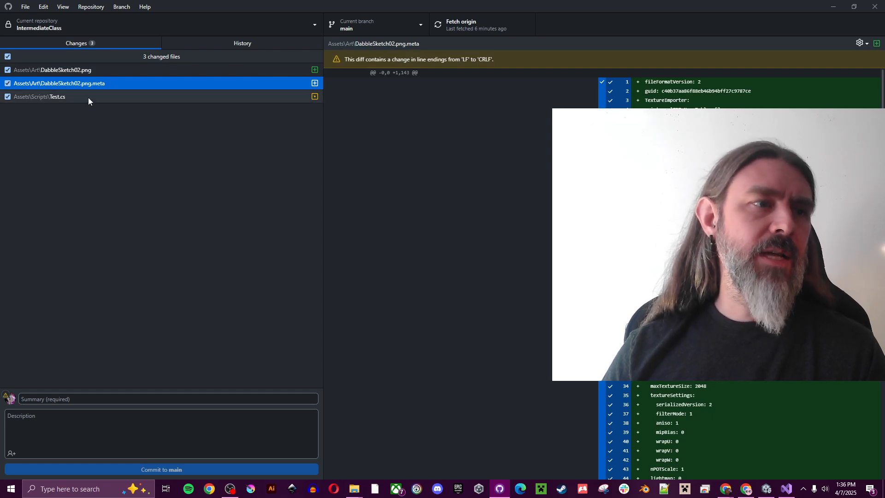
left_click(82, 98)
left_click(104, 72)
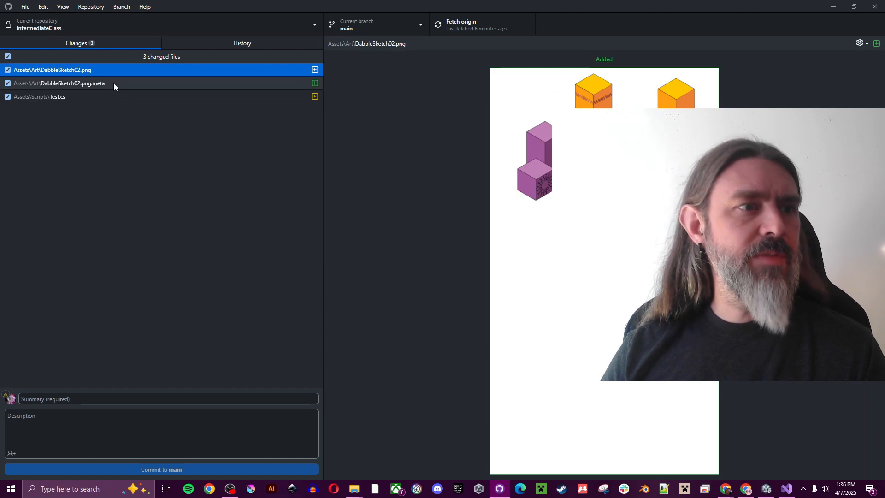
left_click(115, 84)
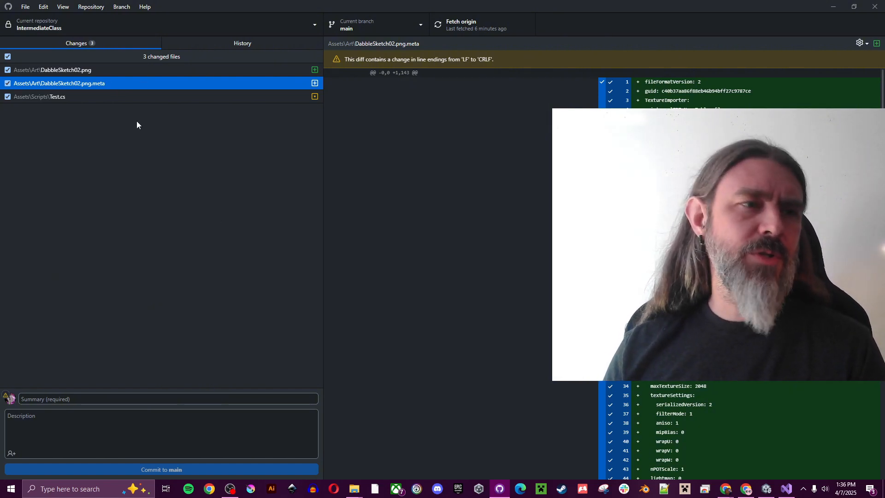
left_click(228, 69)
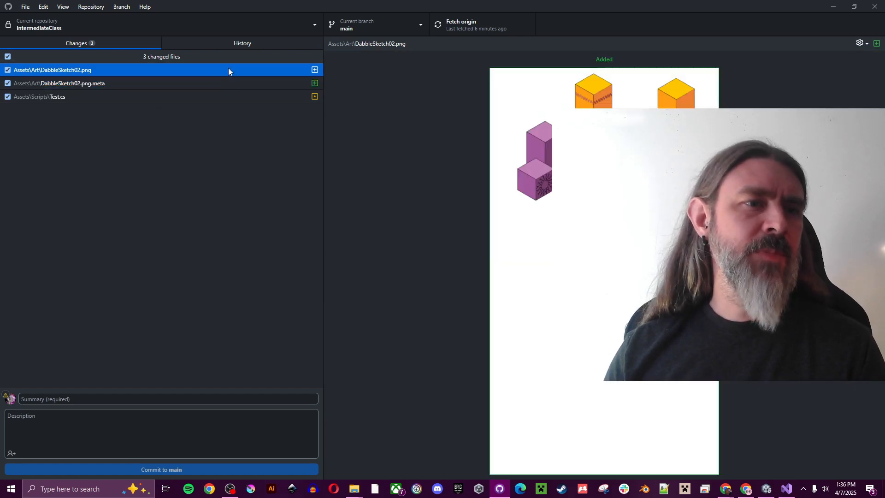
left_click(206, 96)
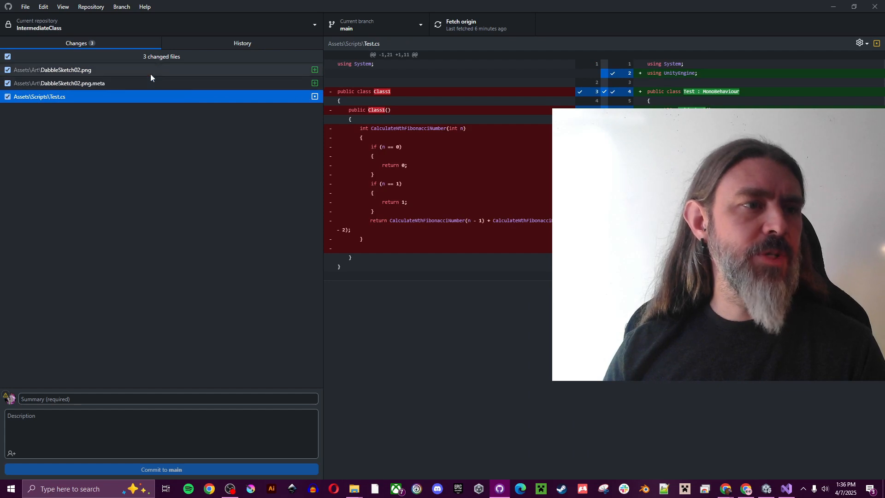
Step: Commit the three changes to main as 'Updated Test script and imported new art' and push to origin
left_click(134, 402)
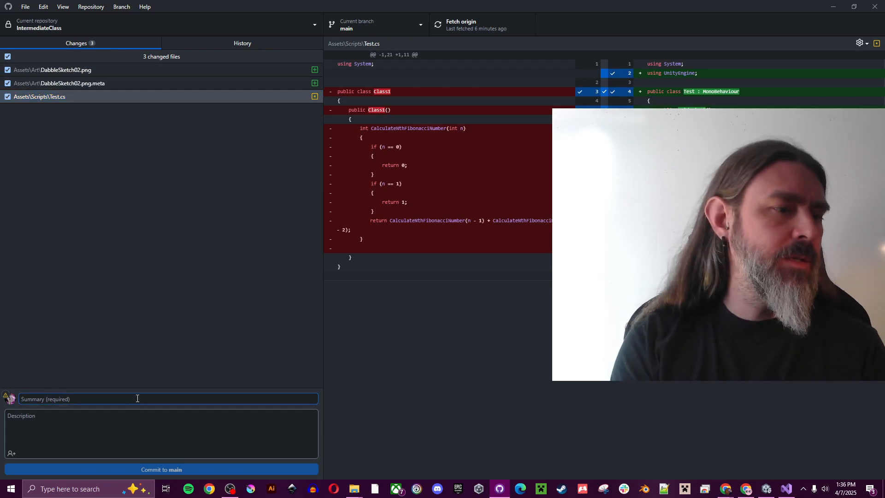
type("Updated Test script and imported new art")
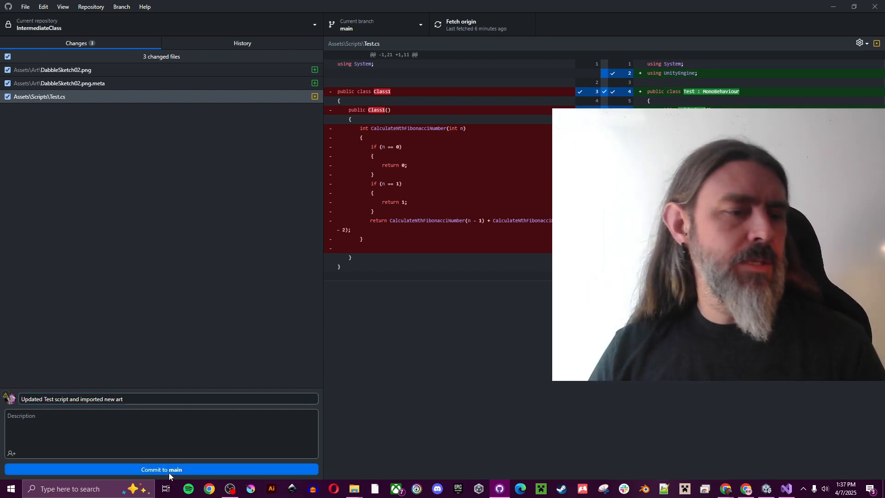
left_click(169, 470)
left_click(480, 20)
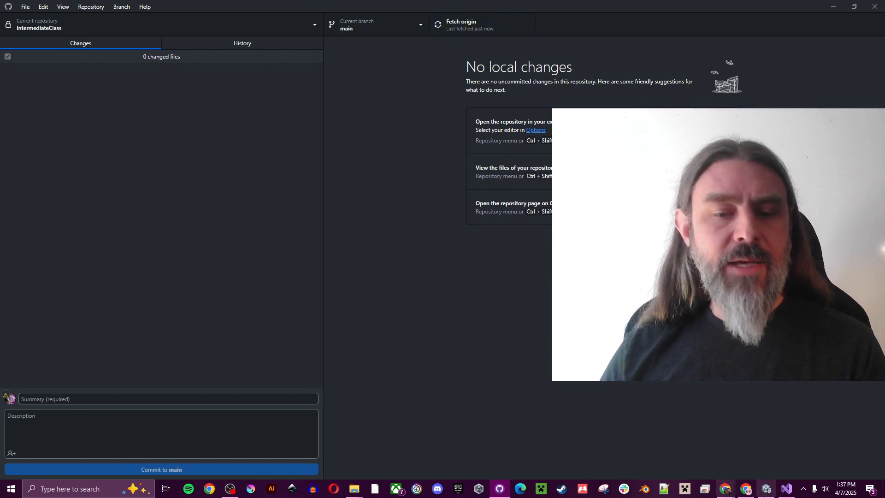
left_click(747, 490)
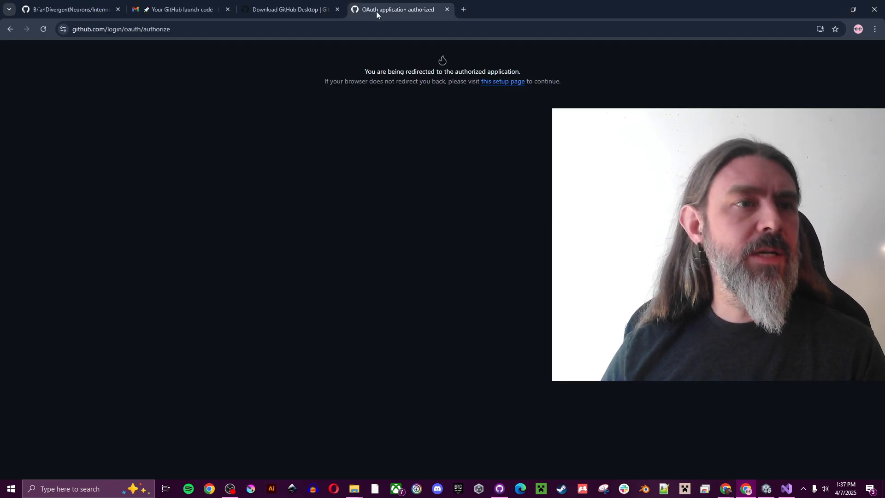
Step: Close the launch code and GitHub Desktop download tabs and reload the IntermediateClass repository page
left_click(228, 10)
left_click(229, 10)
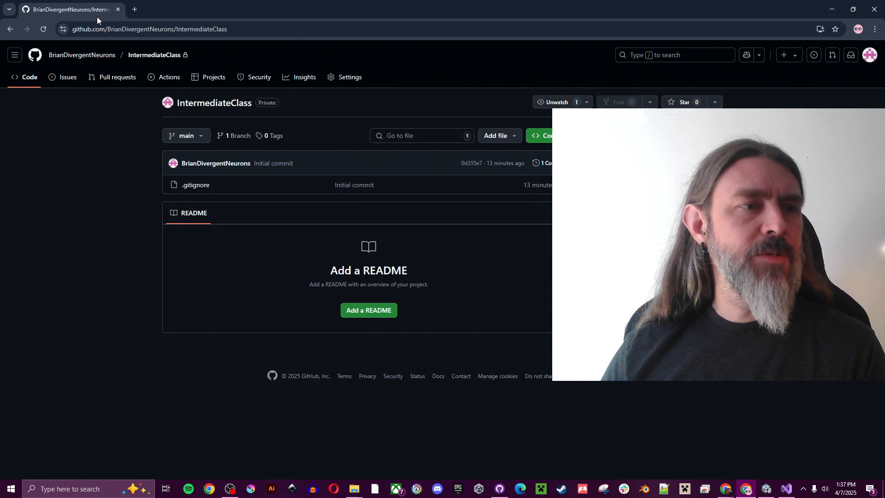
left_click(43, 30)
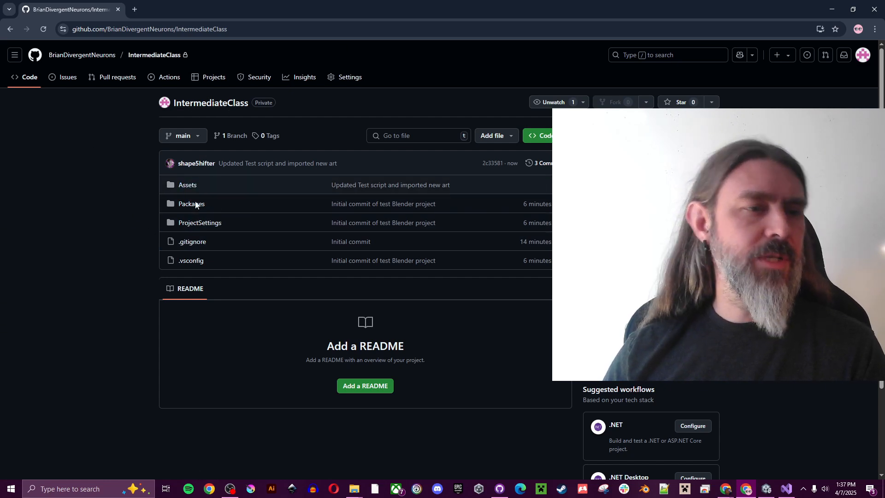
Step: Browse Assets/Scripts and Assets/Art online to confirm Test.cs and DabbleSketch02.png were pushed
left_click(191, 186)
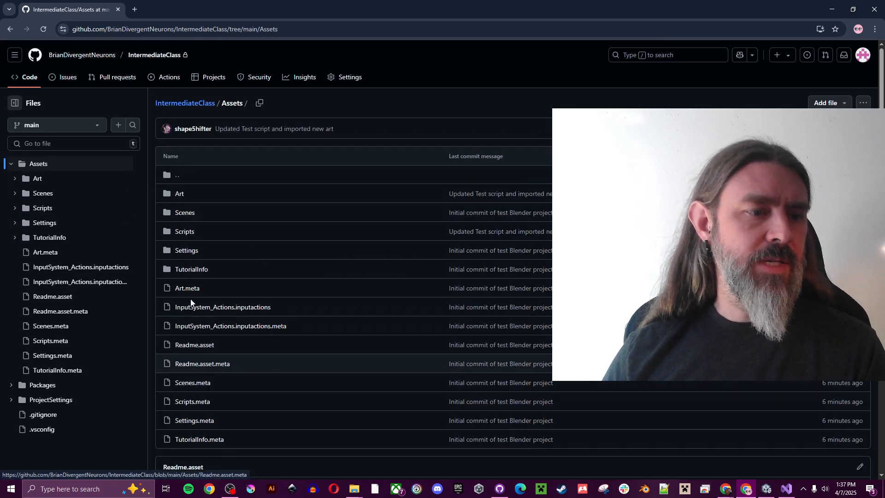
left_click(183, 231)
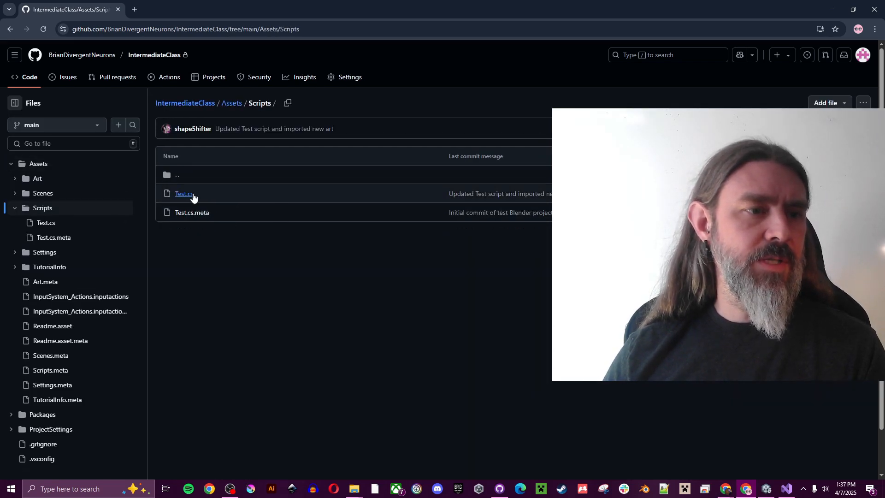
left_click(234, 104)
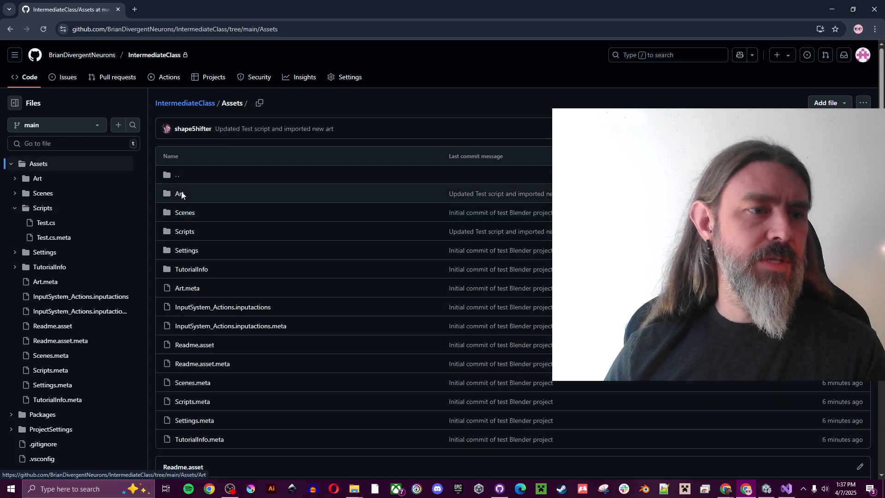
left_click(182, 195)
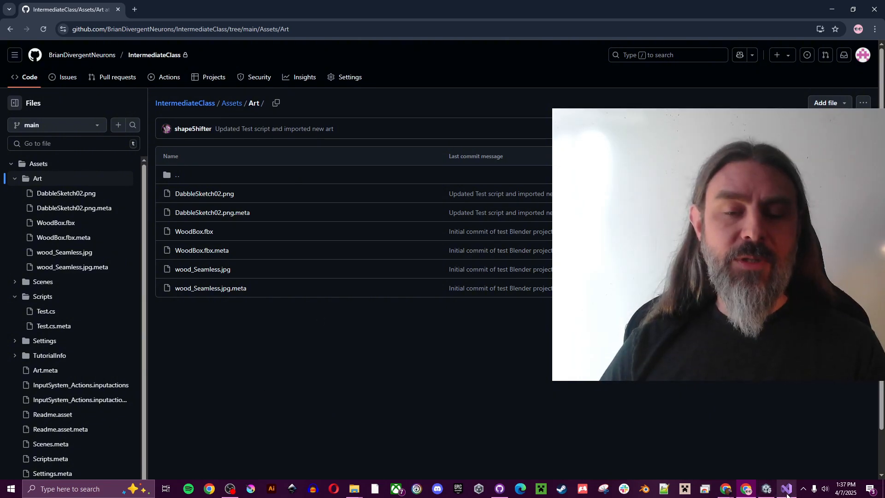
left_click(500, 489)
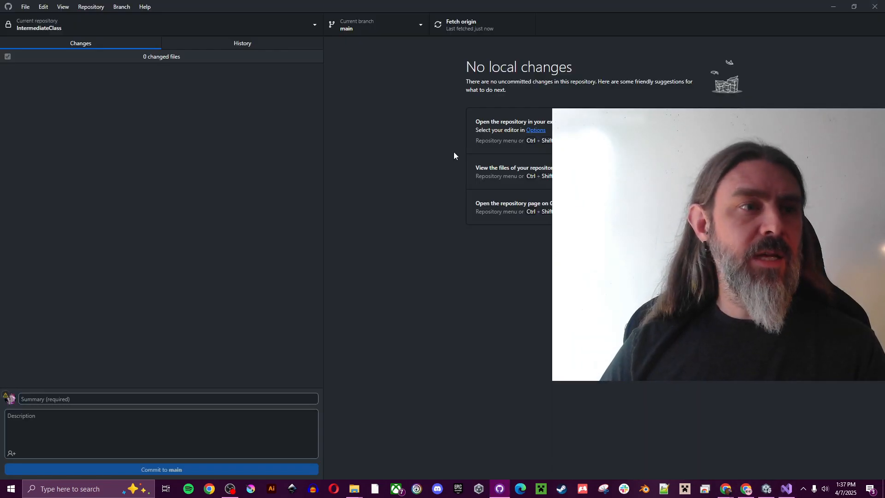
Step: Replace the Hello World Debug.Log line in Test.cs with 'Blah blah.'
left_click(785, 489)
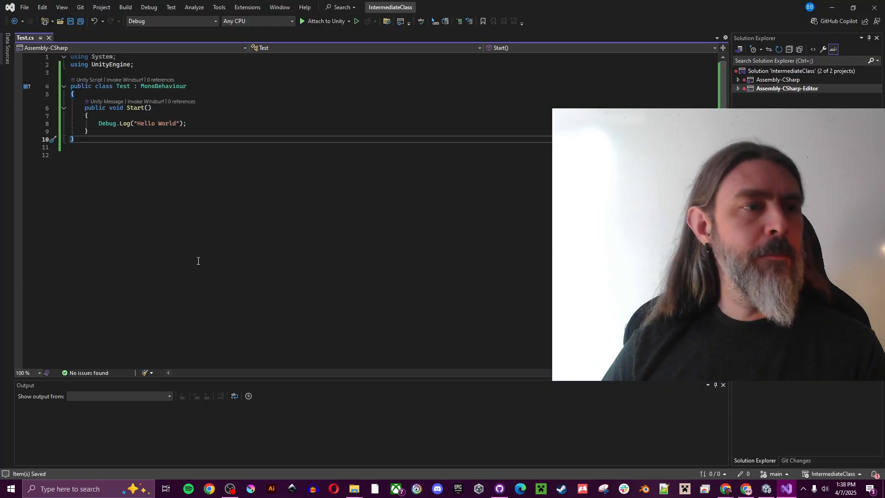
left_click_drag(190, 117, 99, 123)
left_click(194, 125)
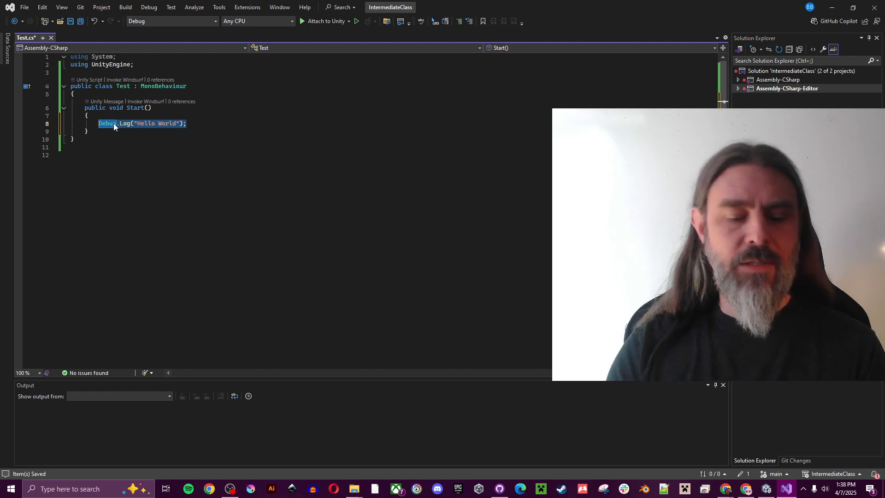
type("Blah blah.")
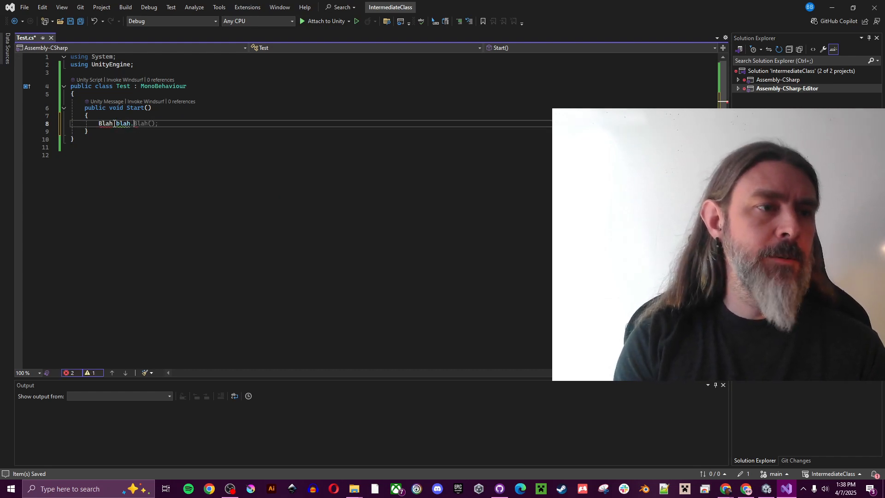
left_click(70, 22)
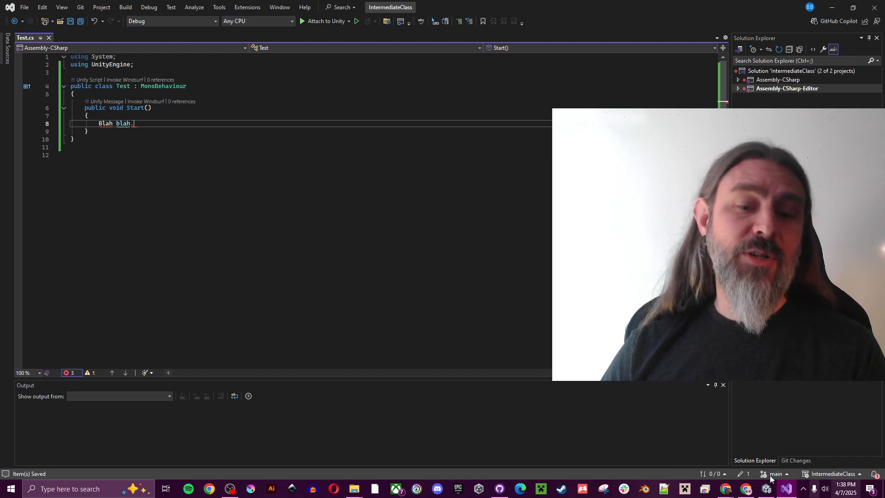
Step: Inspect the two resulting compile errors in Unity's Console and close Test.cs in Visual Studio
left_click(766, 490)
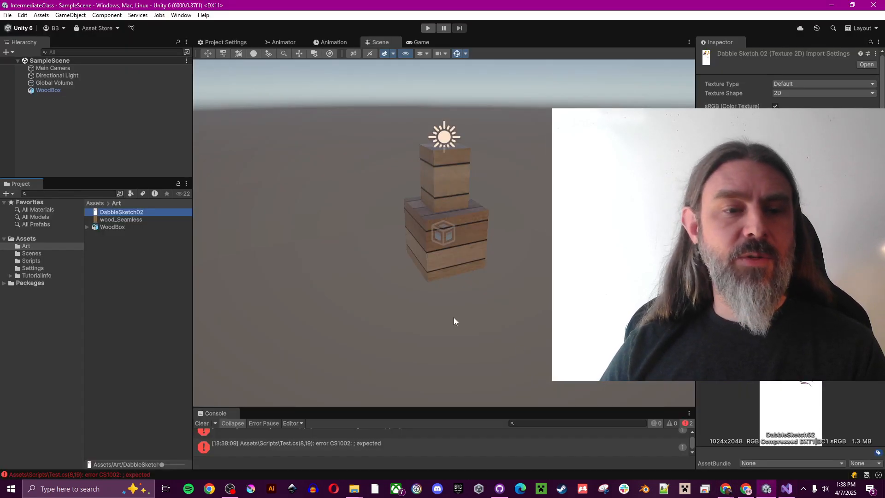
left_click_drag(407, 408, 417, 340)
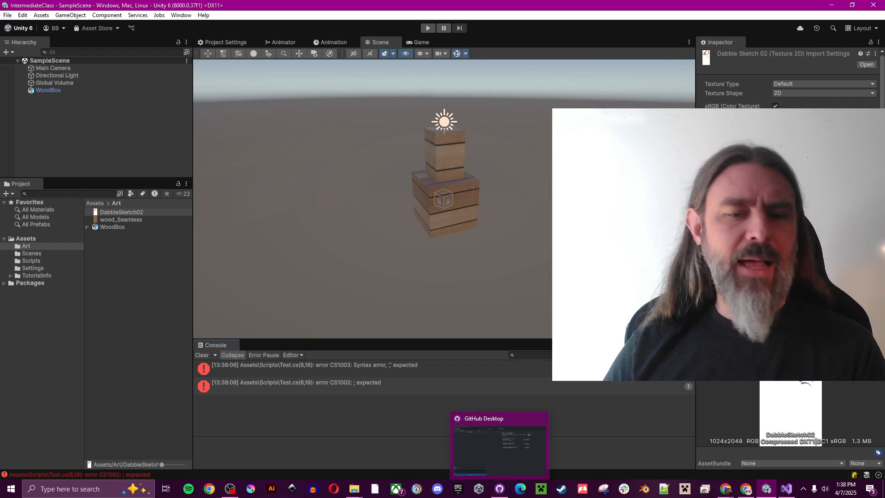
left_click(785, 488)
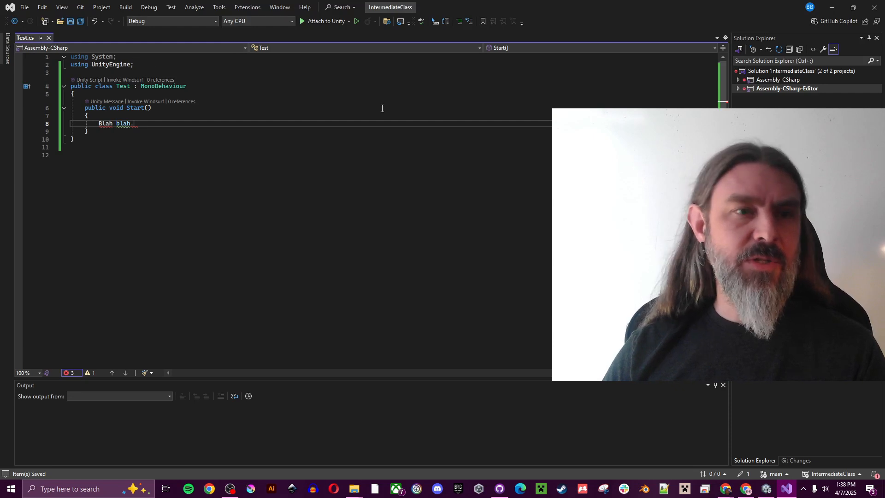
left_click(49, 38)
left_click(831, 9)
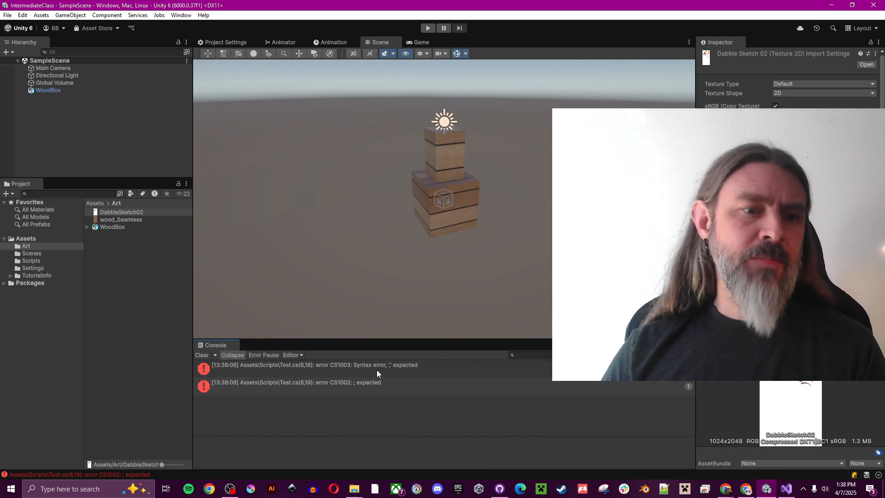
left_click(365, 367)
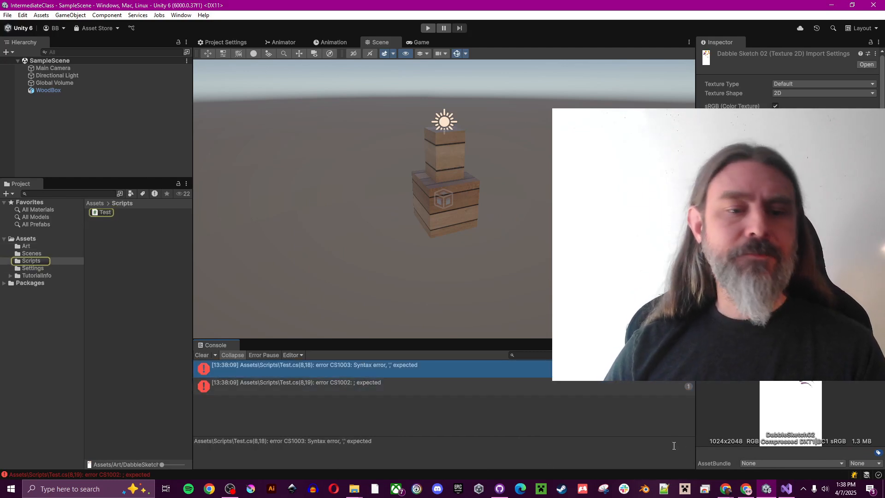
left_click(505, 494)
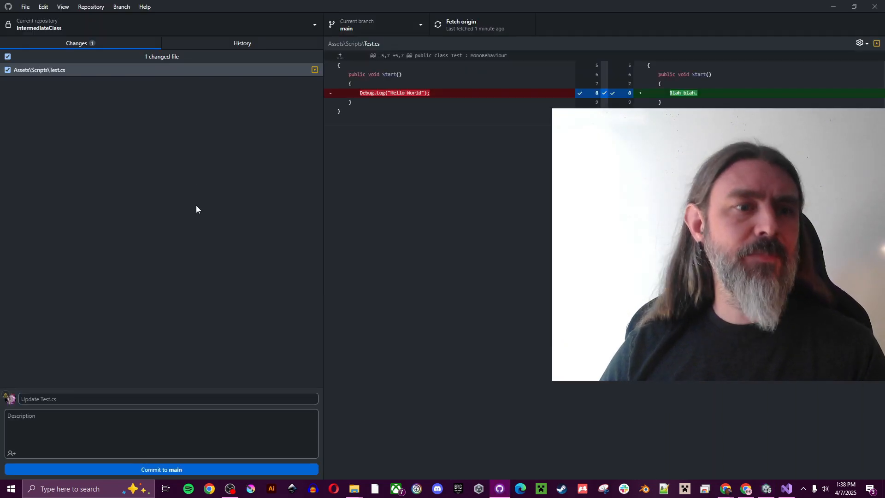
Step: Discard all changes to drop the broken 'Blah blah.' edit to Test.cs
left_click(70, 73)
right_click(70, 73)
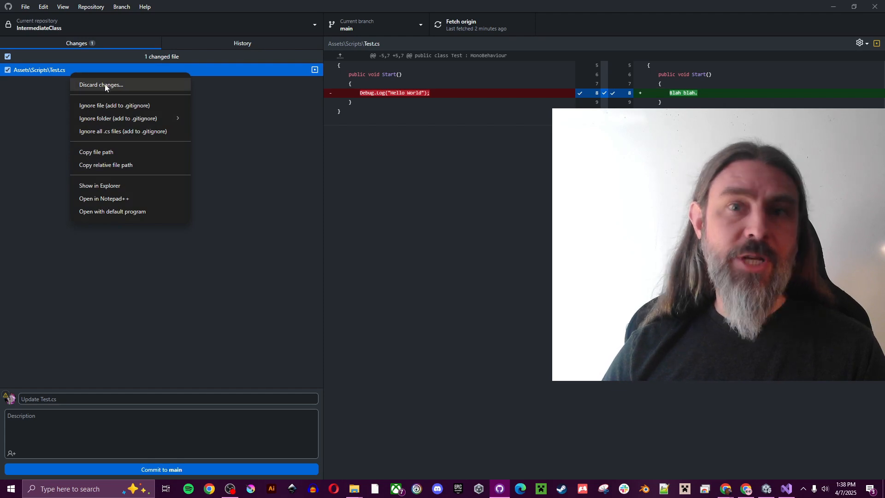
left_click(41, 111)
right_click(110, 73)
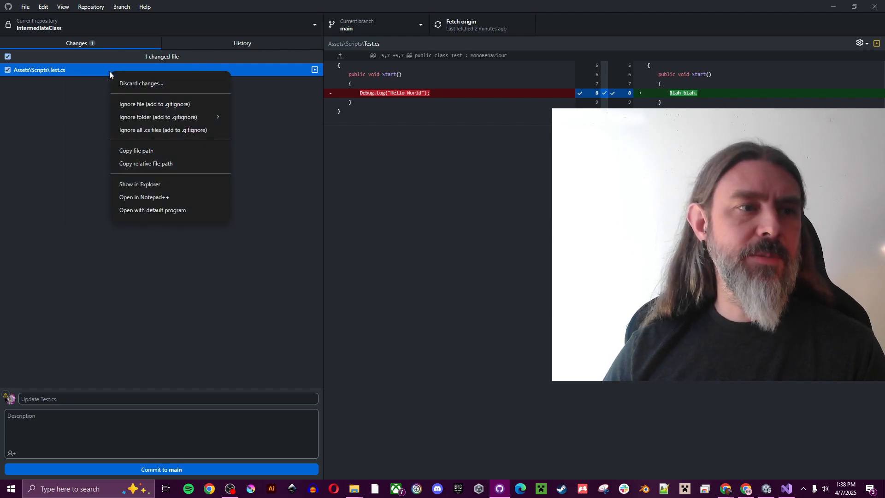
left_click(63, 96)
right_click(101, 59)
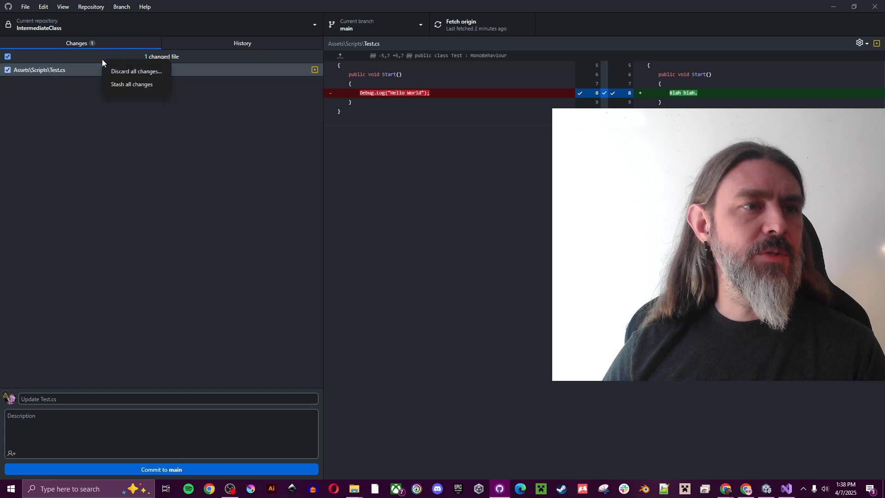
left_click(139, 71)
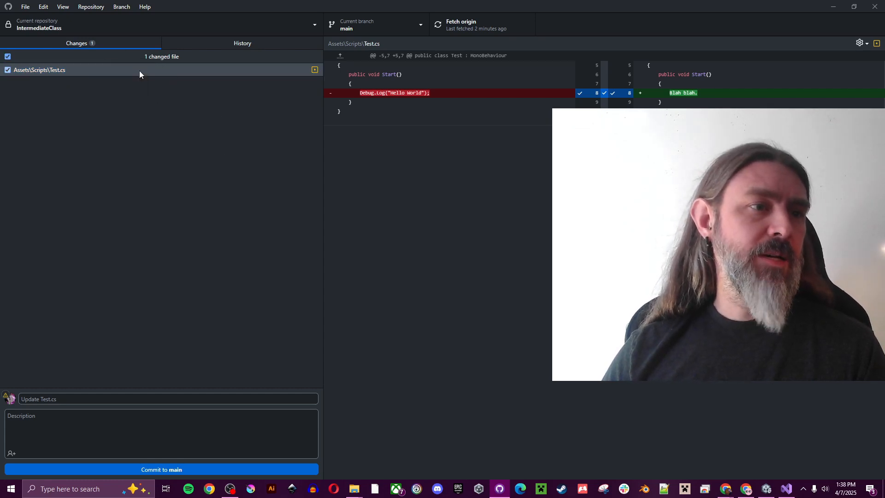
left_click(446, 281)
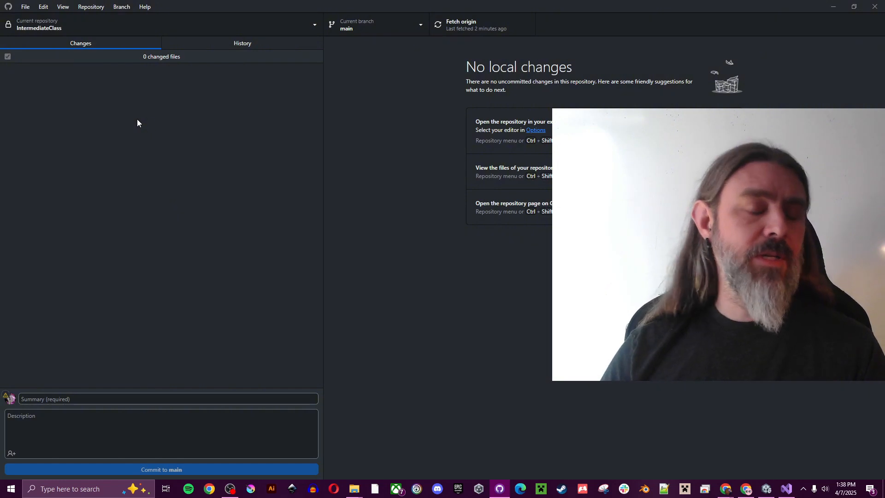
Step: Confirm Unity's Console is clear and select the restored Test script in Scripts
left_click(766, 489)
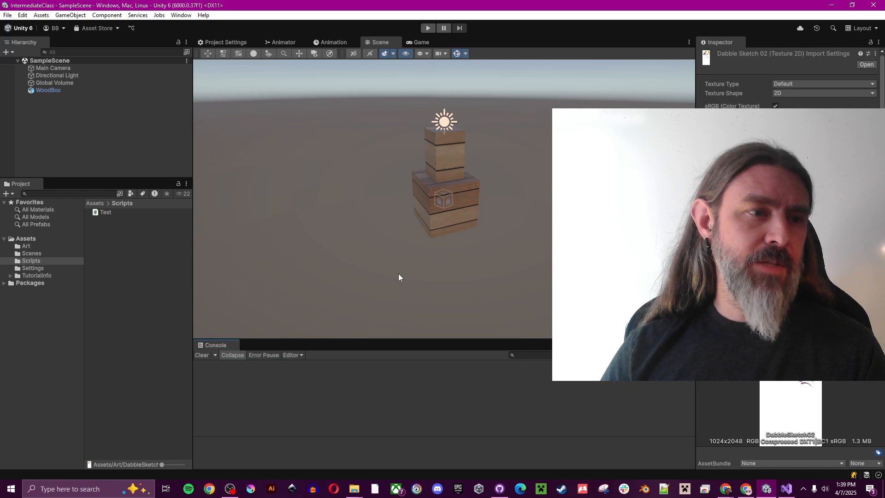
left_click(117, 211)
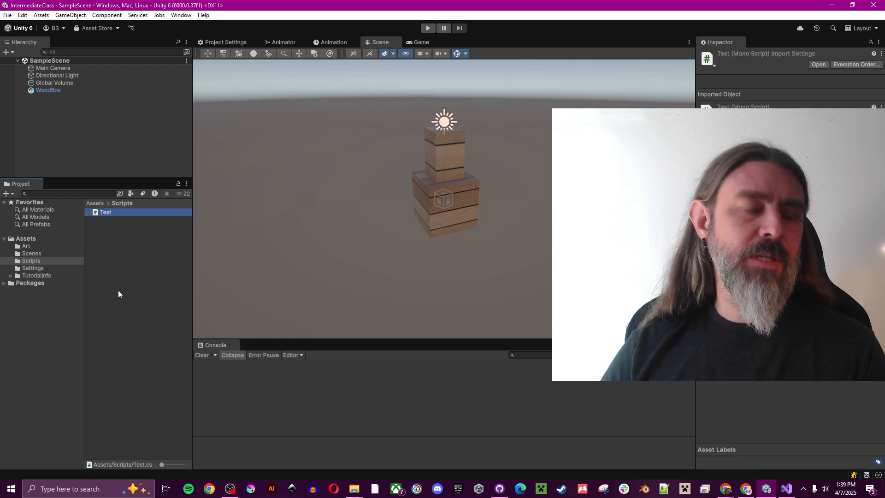